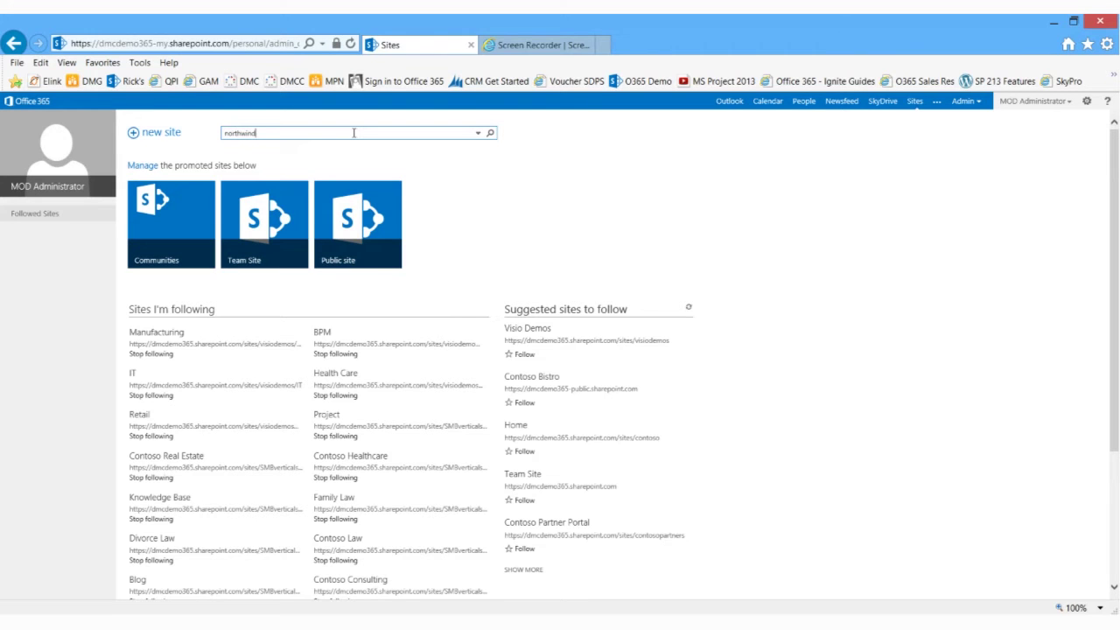
Step: Run the search for 'northwind' from the Sites search box
key(Return)
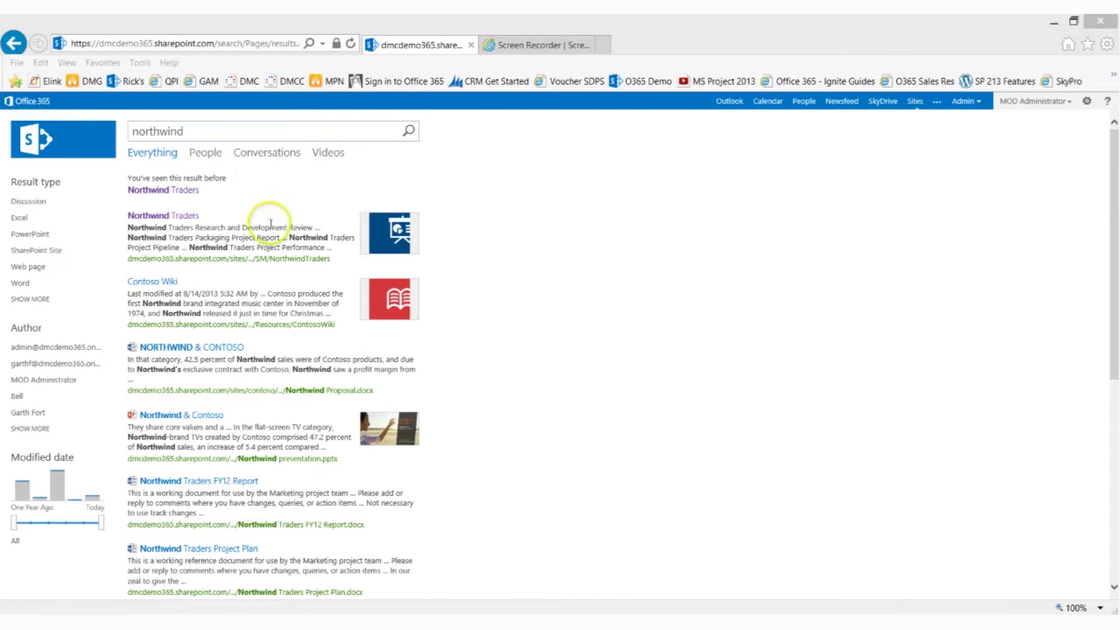
mouse_move(251, 229)
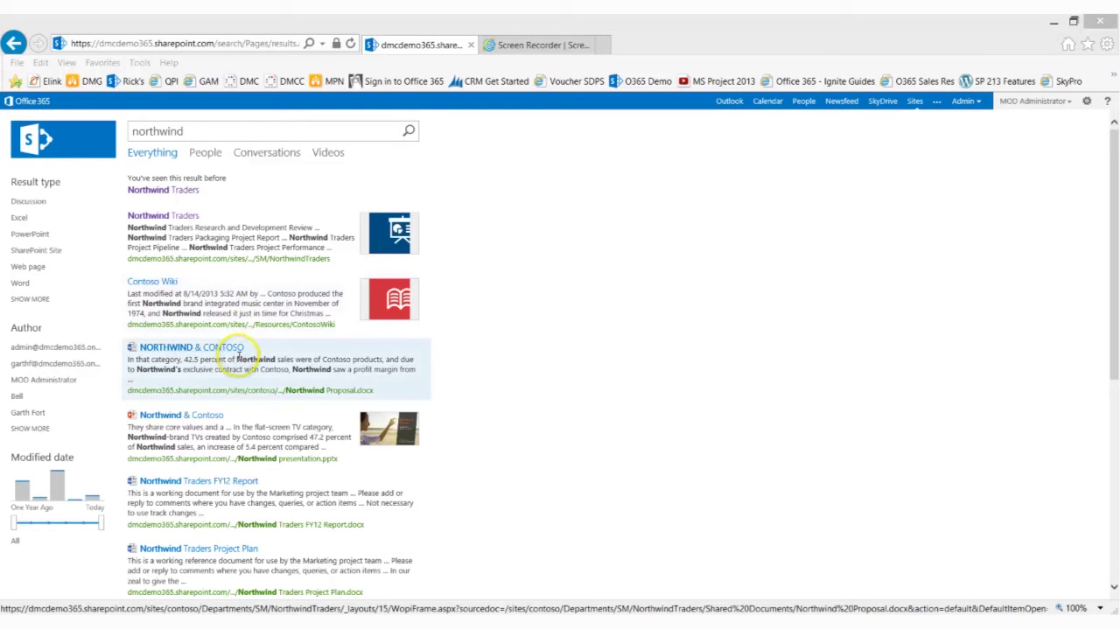
mouse_move(278, 368)
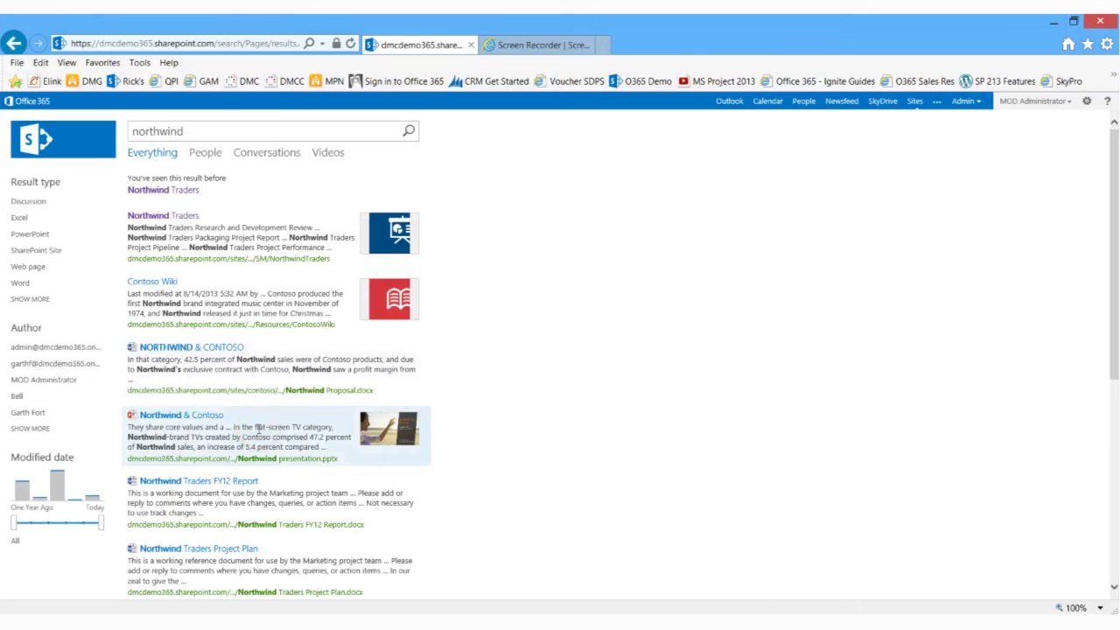
mouse_move(255, 435)
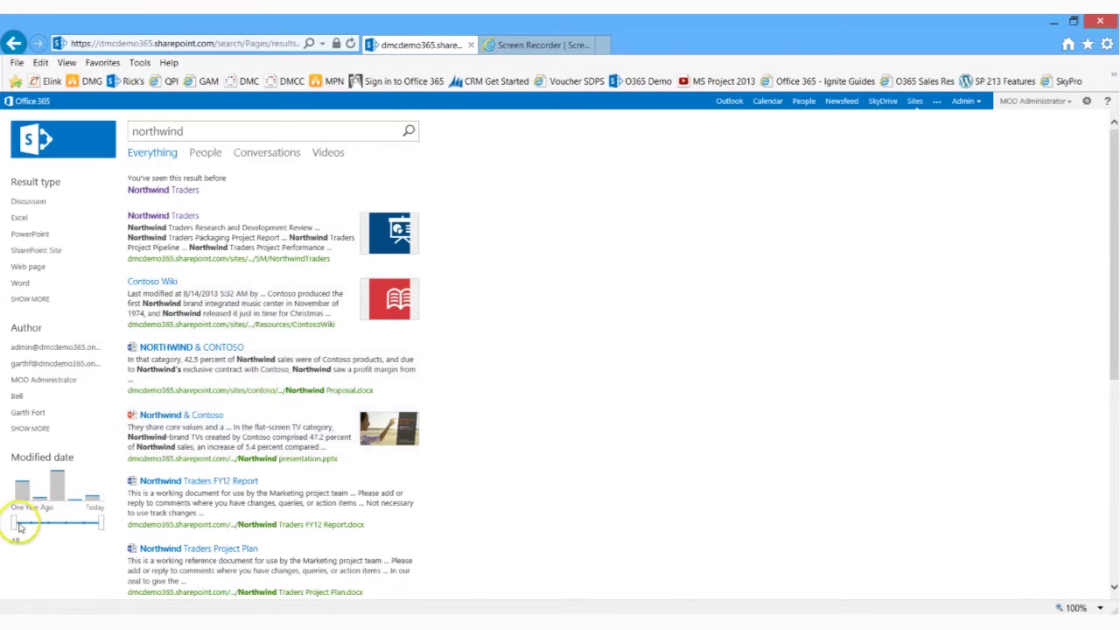
drag(19, 527, 50, 530)
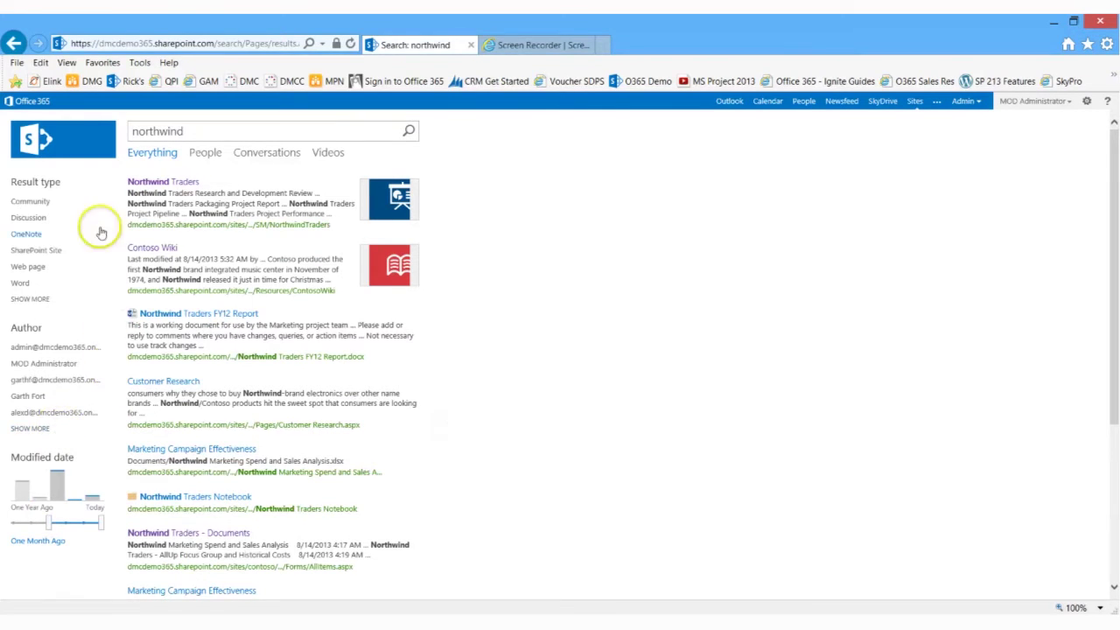
Step: Filter the northwind results to SharePoint sites only and open the Northwind Traders site
mouse_move(166, 189)
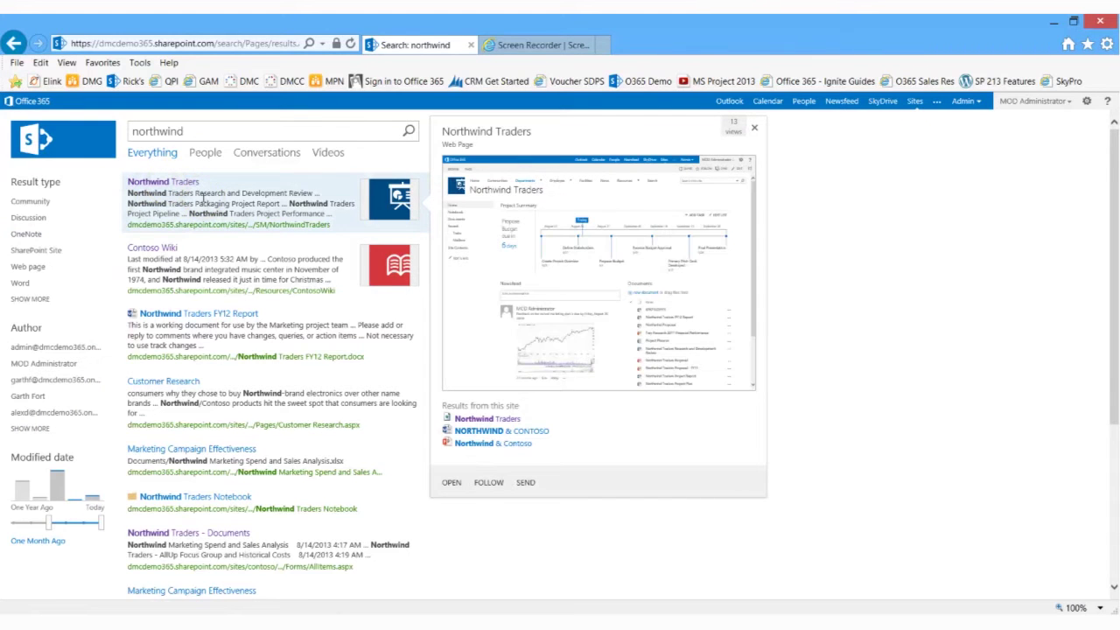
click(44, 253)
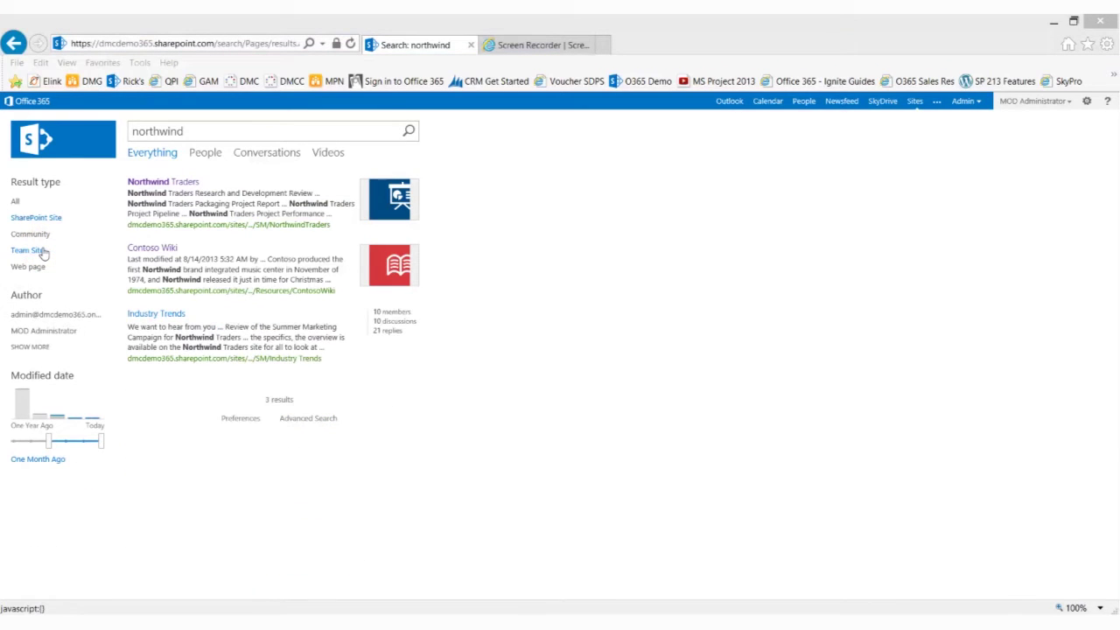
click(48, 252)
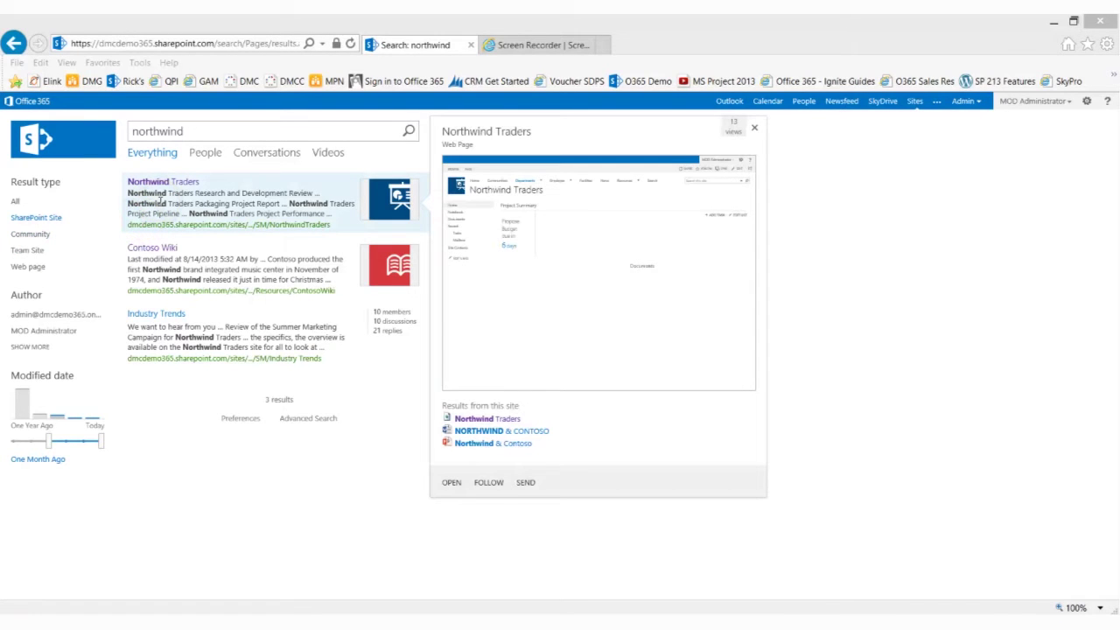
click(159, 182)
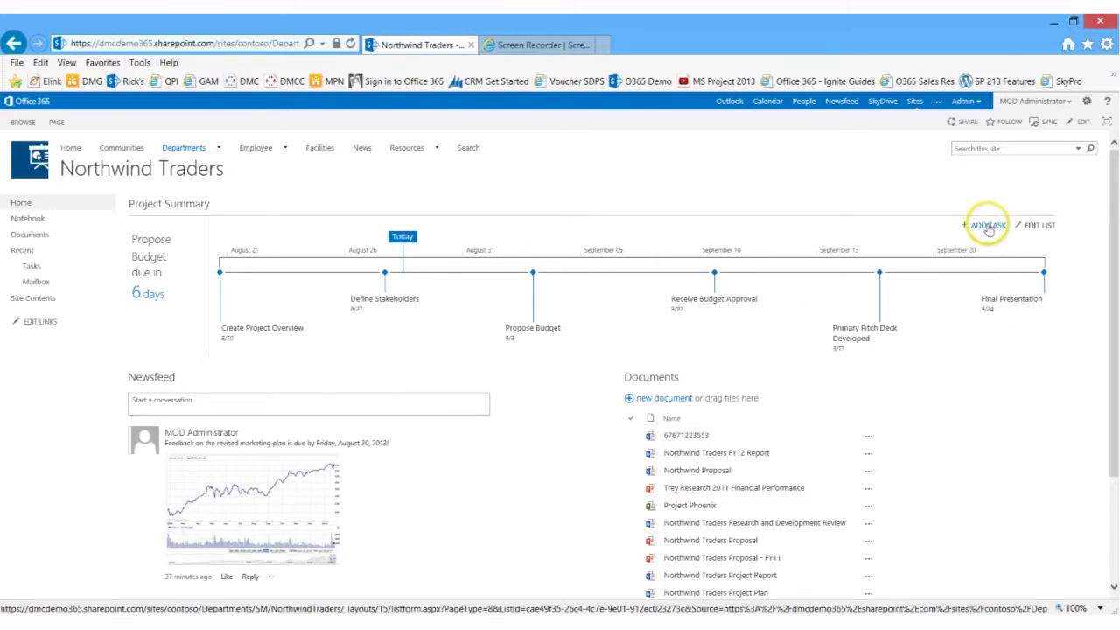
Step: Rename the Define Stakeholders task to 'Define Stakeholders Edit Here' in grid edit mode, then open the Calendar view
click(1039, 226)
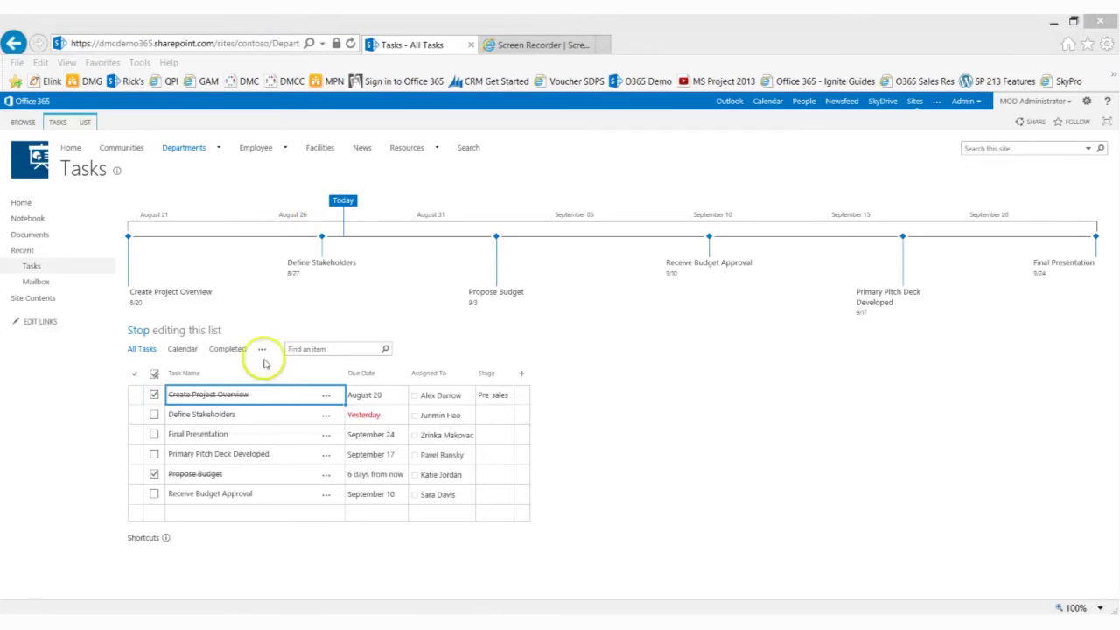
click(285, 424)
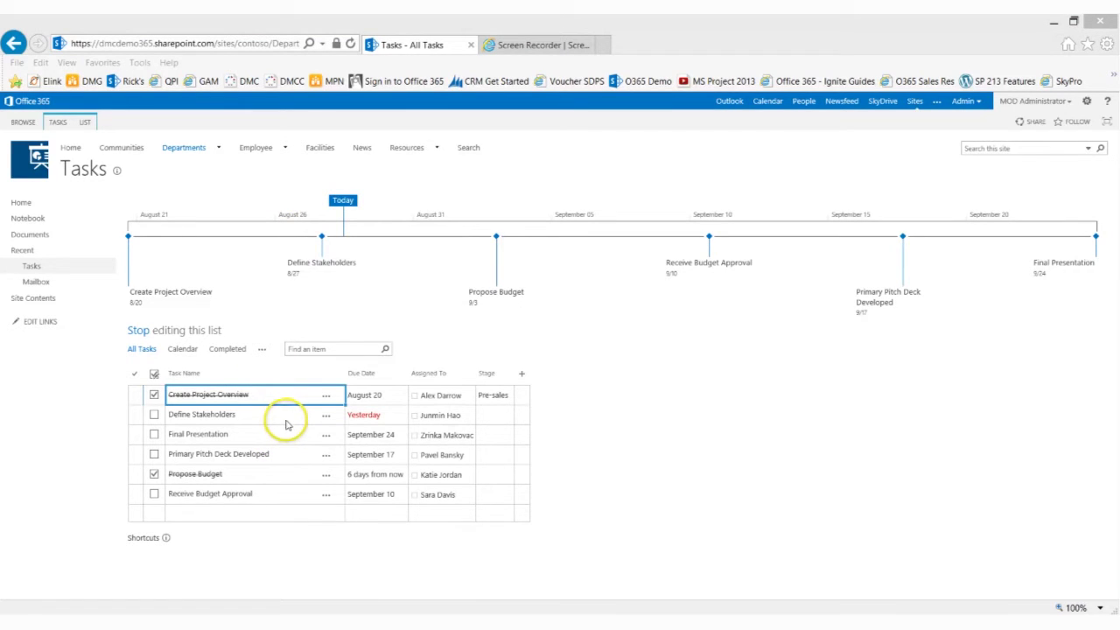
click(286, 424)
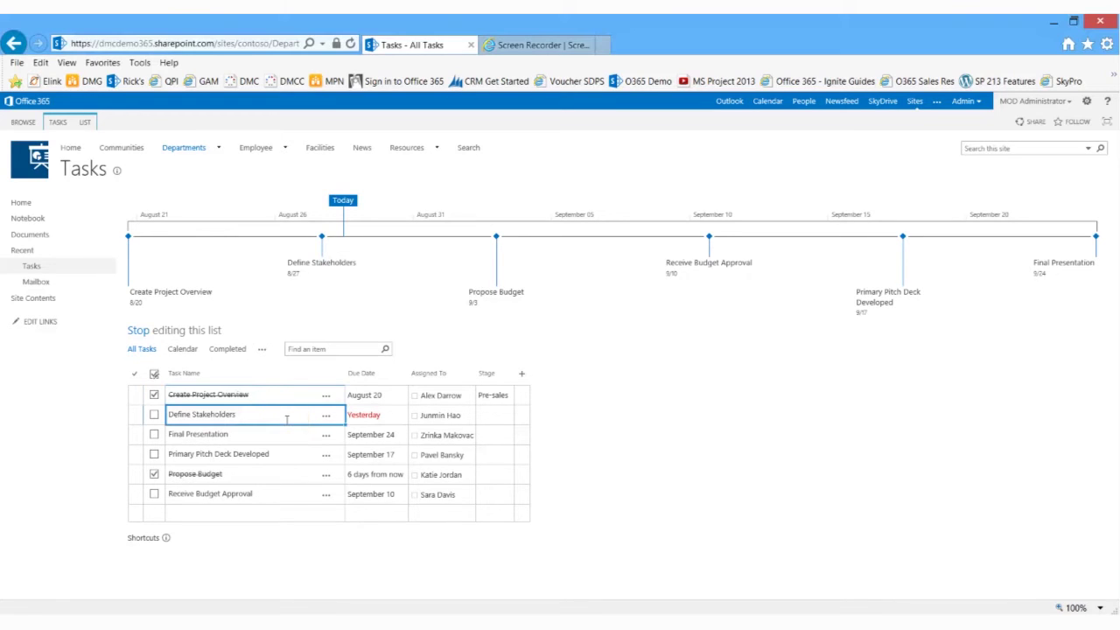
click(286, 420)
text(Edit Here)
key(BackSpace)
key(BackSpace)
key(BackSpace)
text(ere)
key(Return)
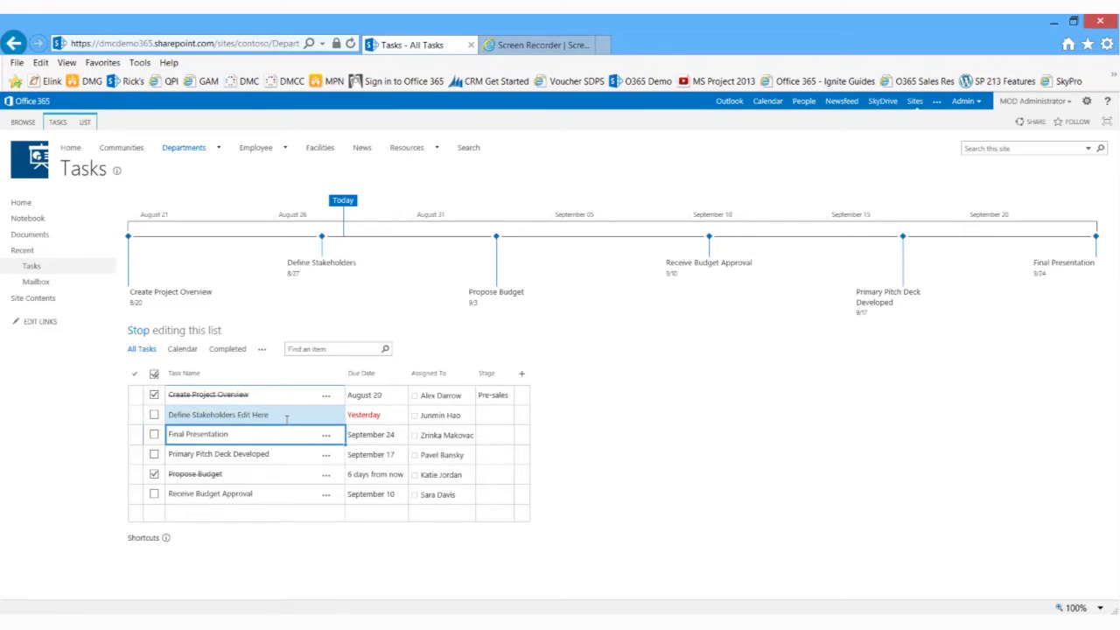
click(193, 350)
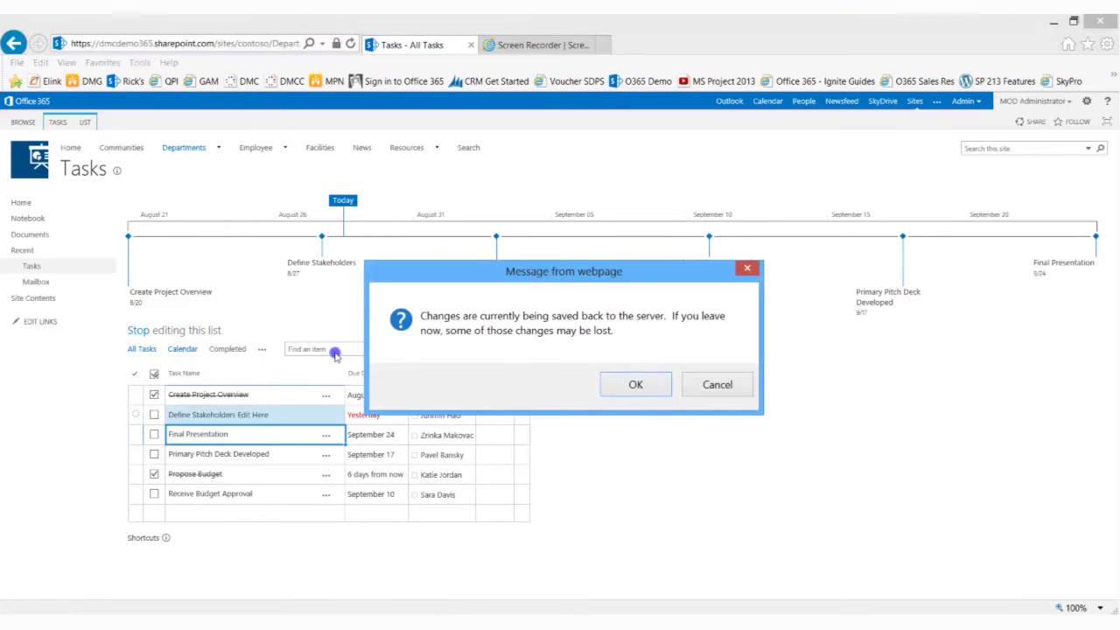
Step: Dismiss the saving warning and switch the Tasks list to the Gantt Chart view
click(657, 387)
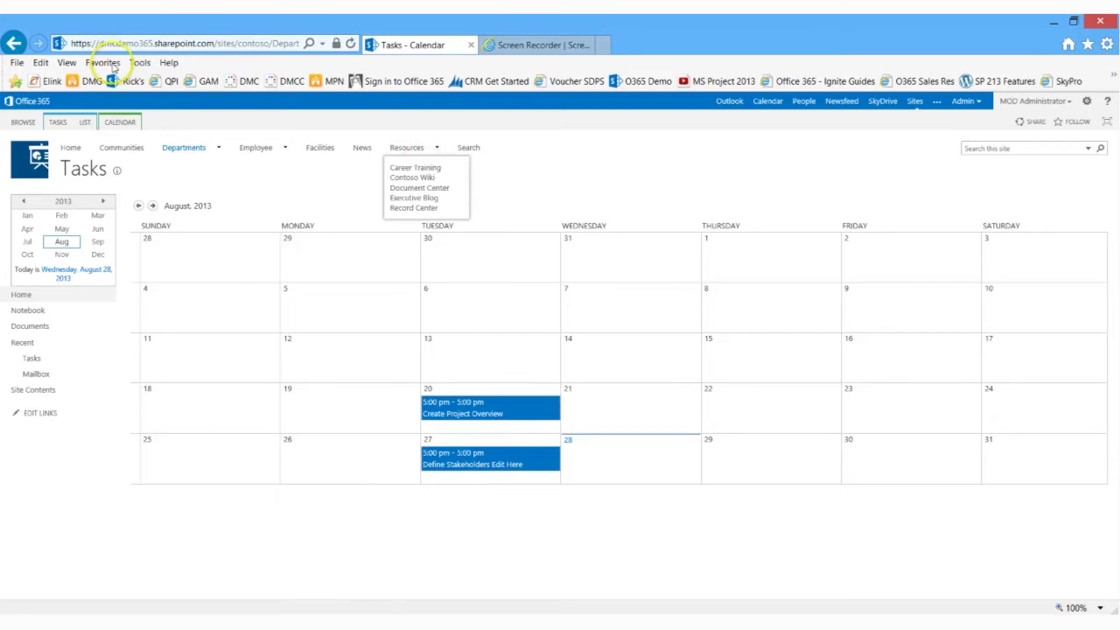
click(86, 123)
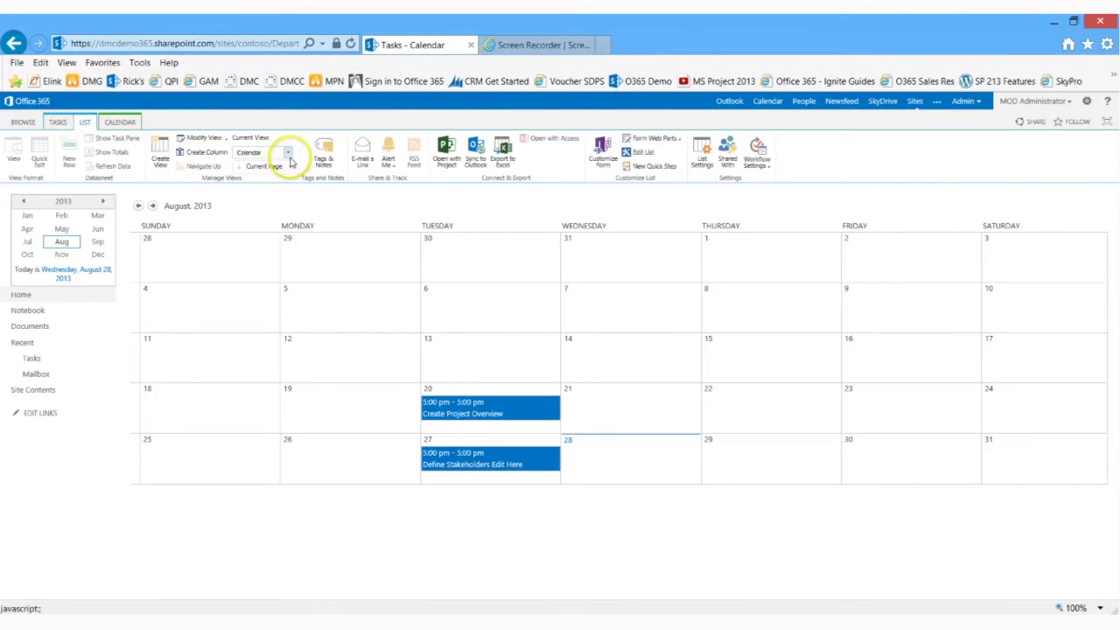
click(287, 154)
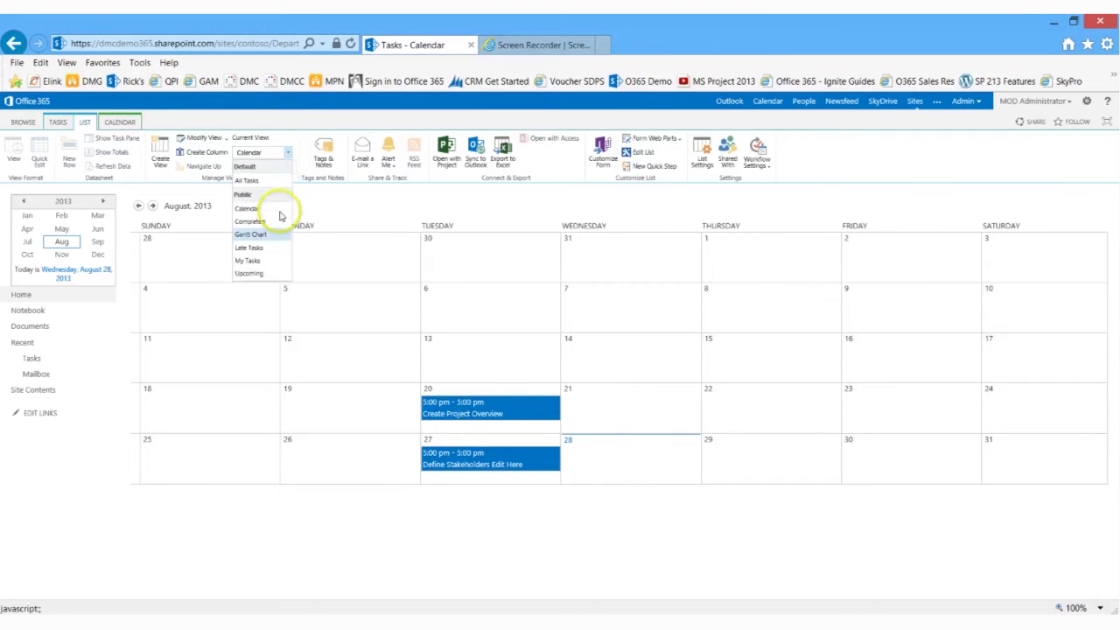
click(275, 236)
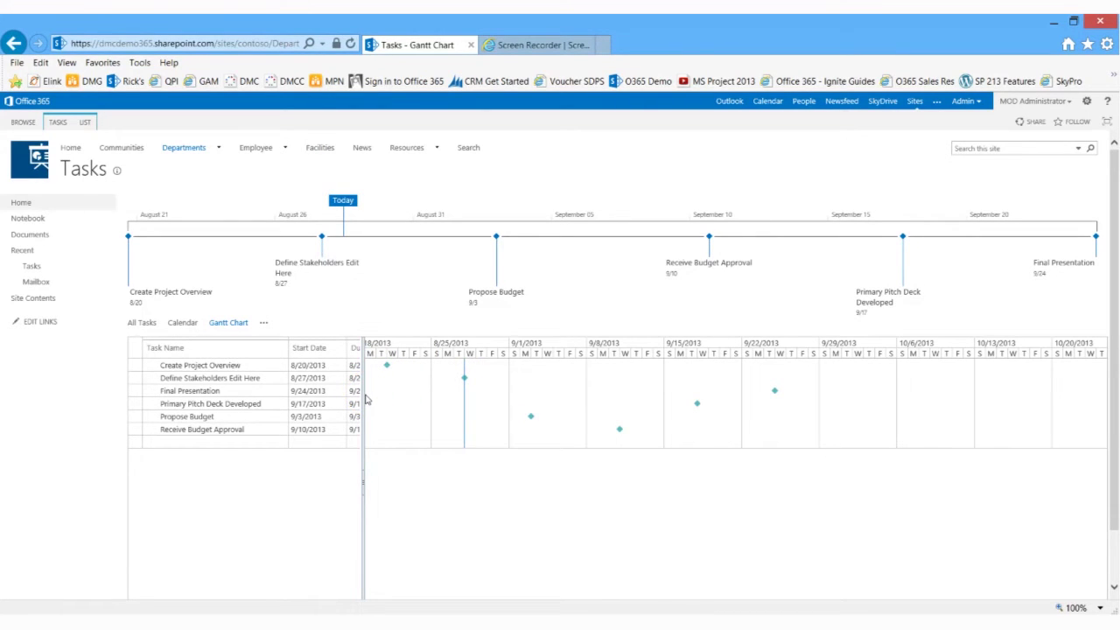
Step: Choose the My Tasks view from the LIST tab's Current View dropdown
click(84, 122)
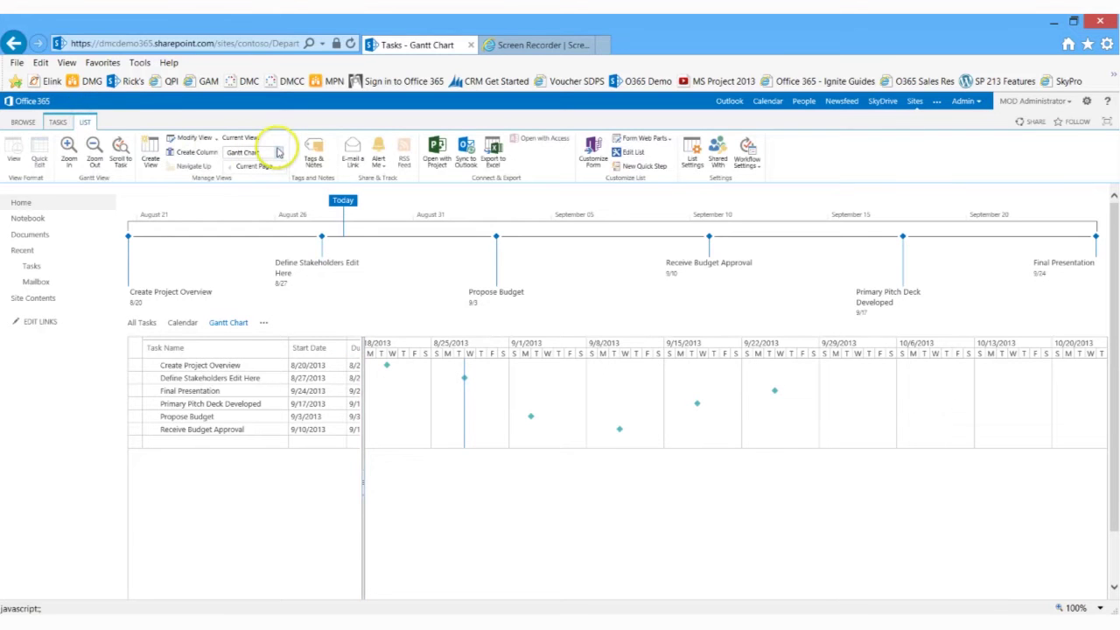
click(277, 152)
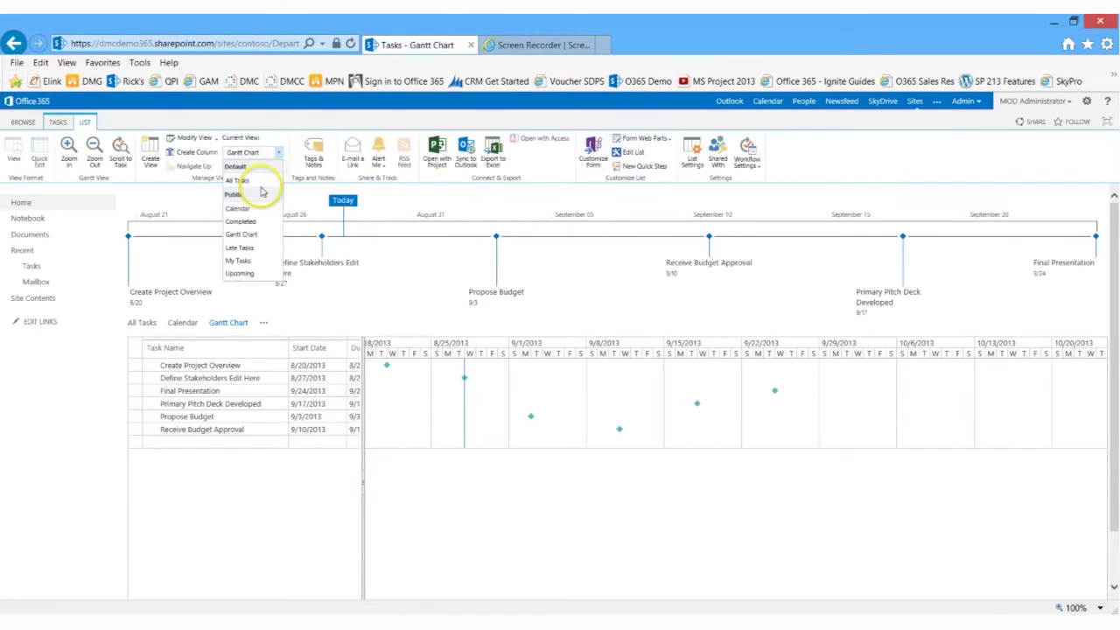
click(255, 261)
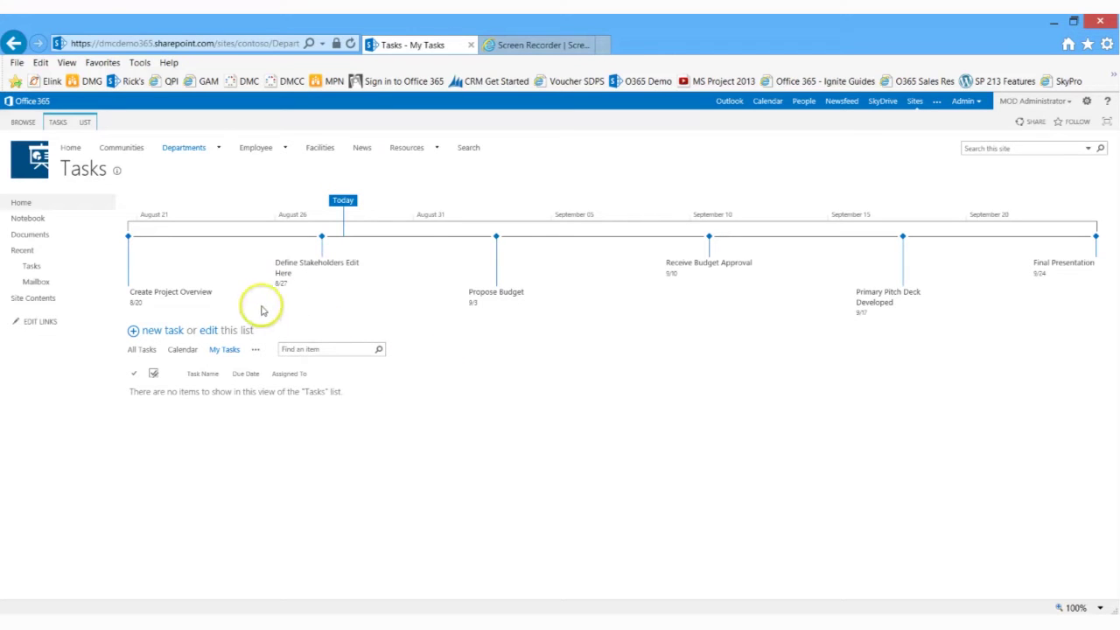
click(87, 122)
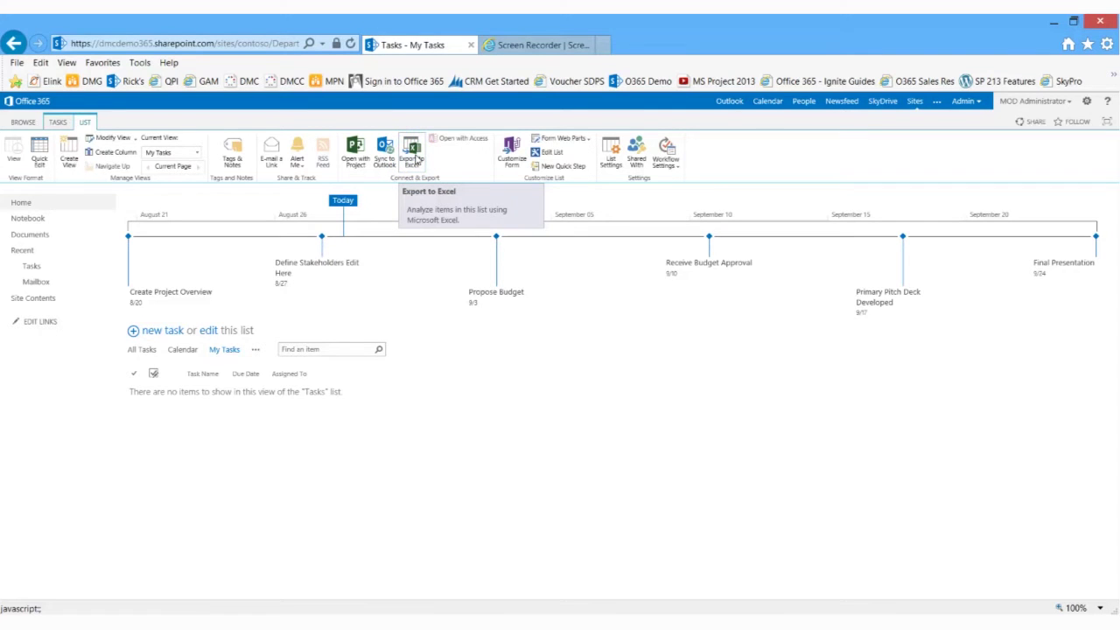
click(638, 165)
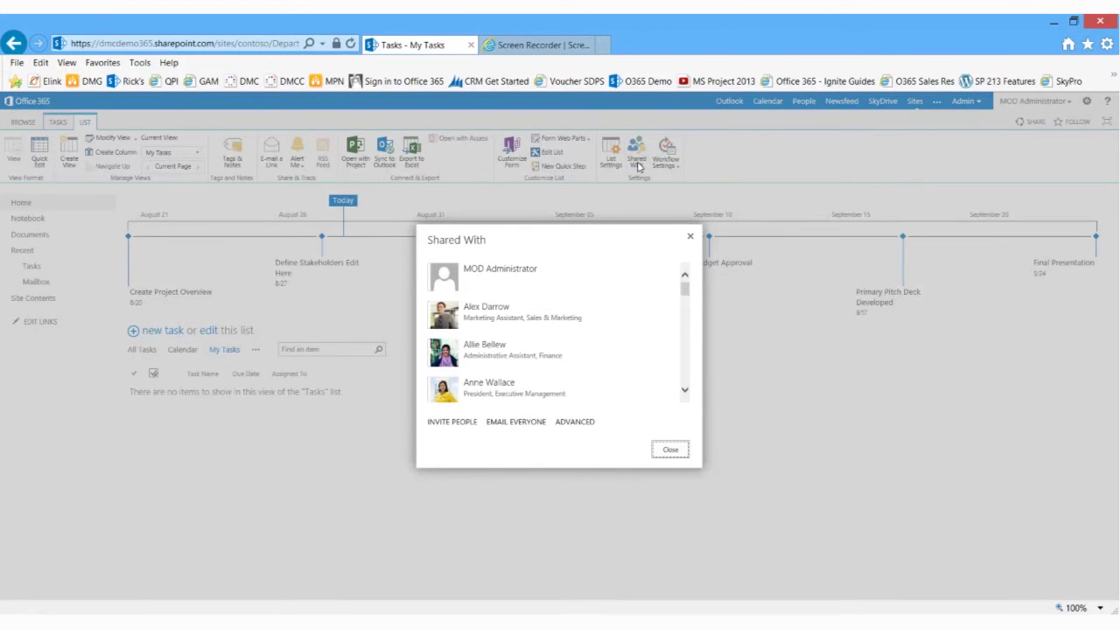
click(673, 450)
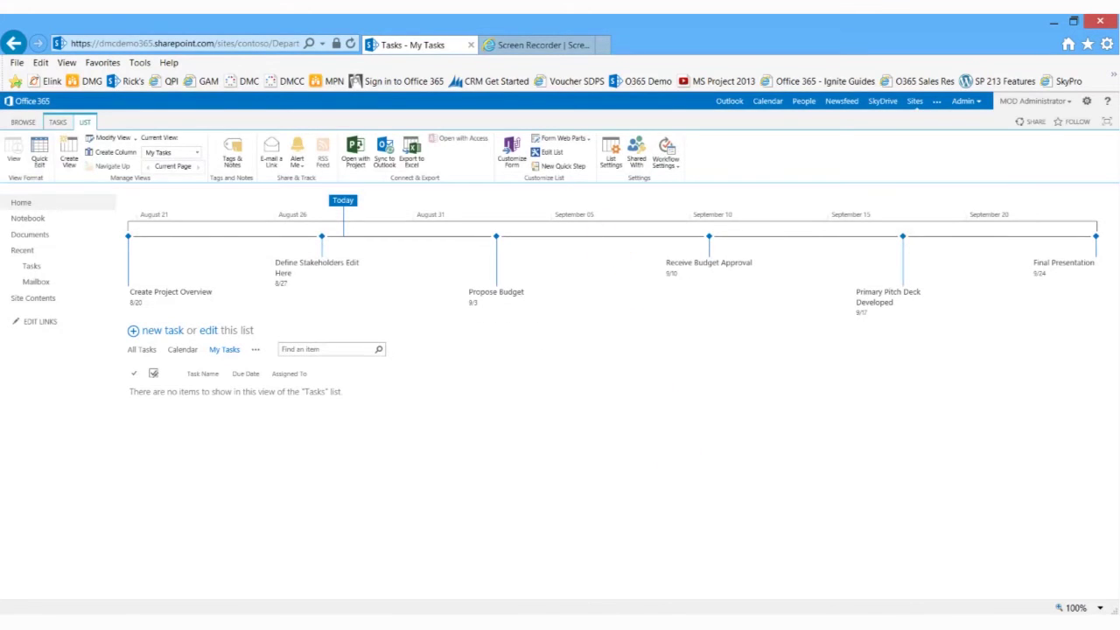
Step: Start a new alert on the list, try daily then weekly summary, and cancel it unsaved
click(298, 164)
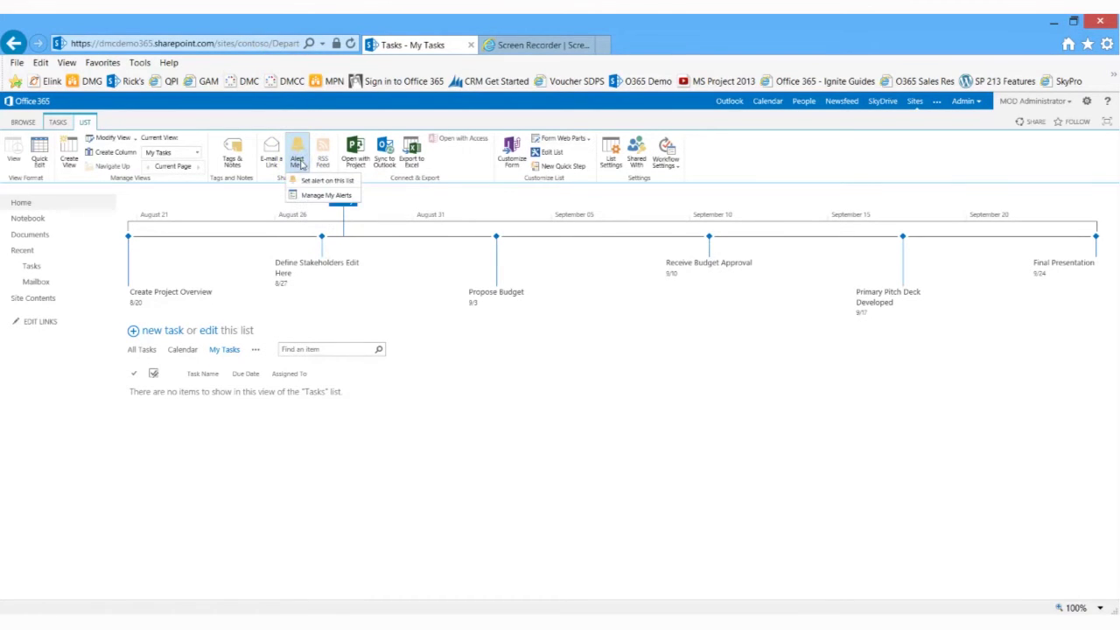
click(336, 181)
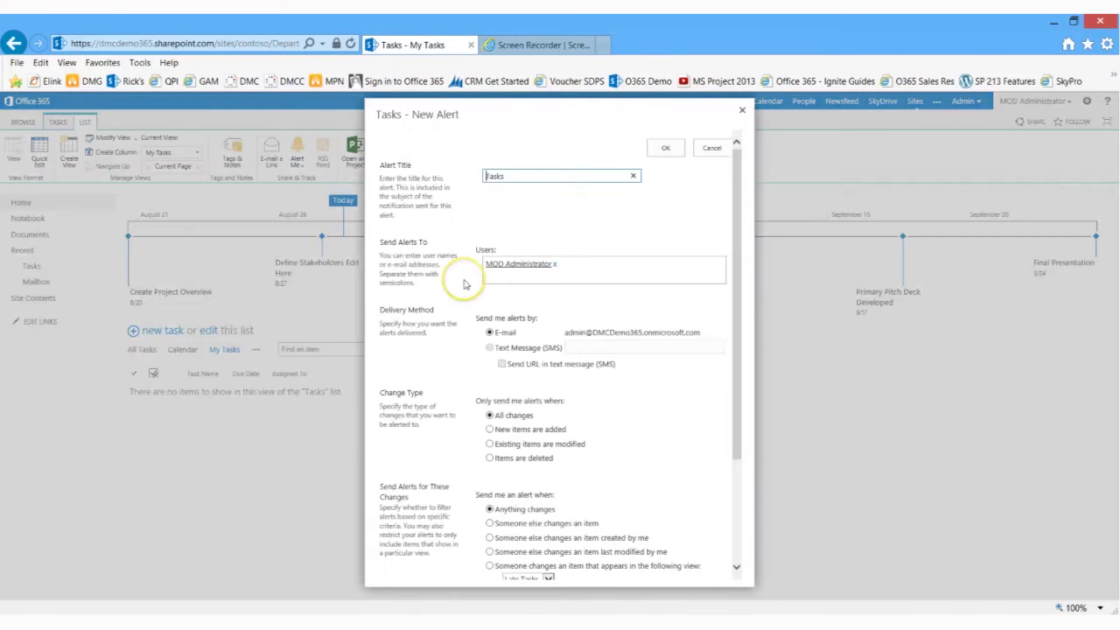
scroll(464, 285, down, 1)
scroll(465, 284, down, 2)
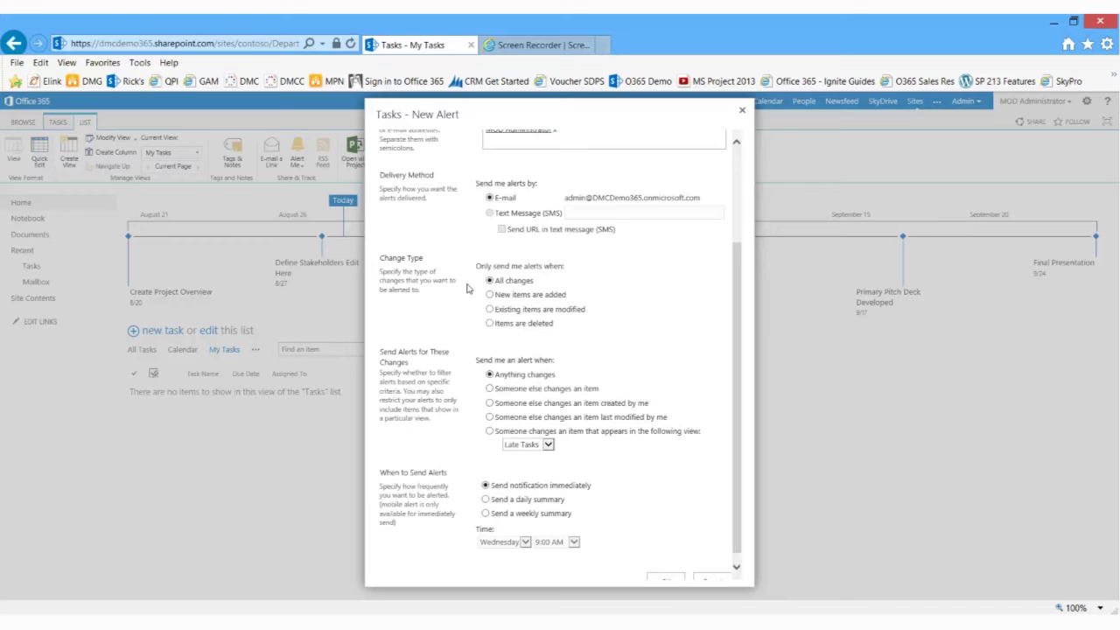
scroll(467, 288, down, 1)
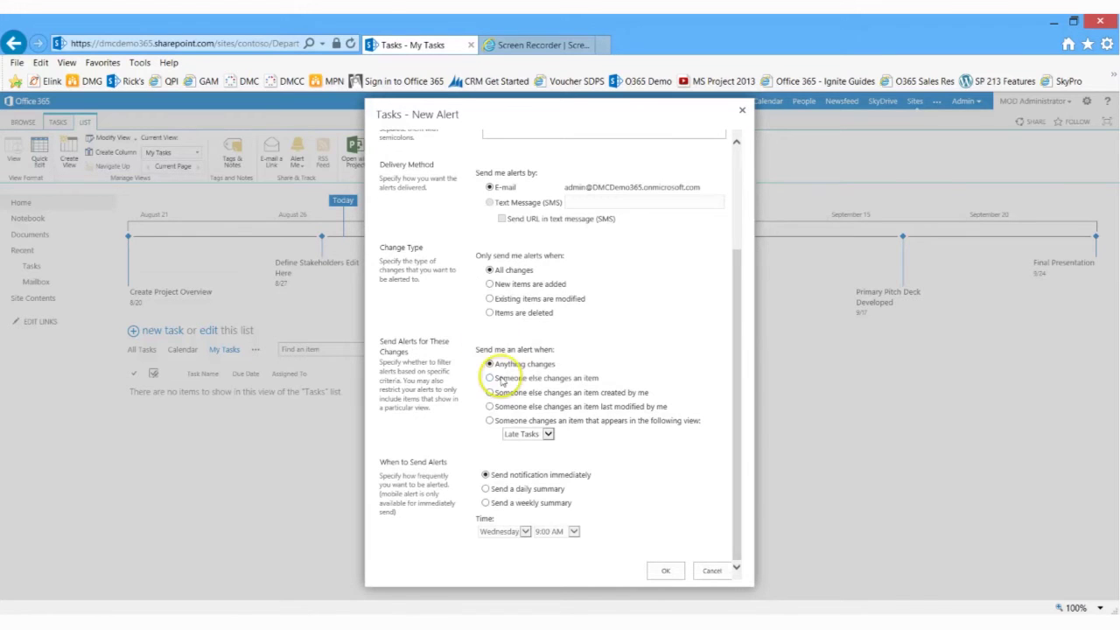
click(485, 488)
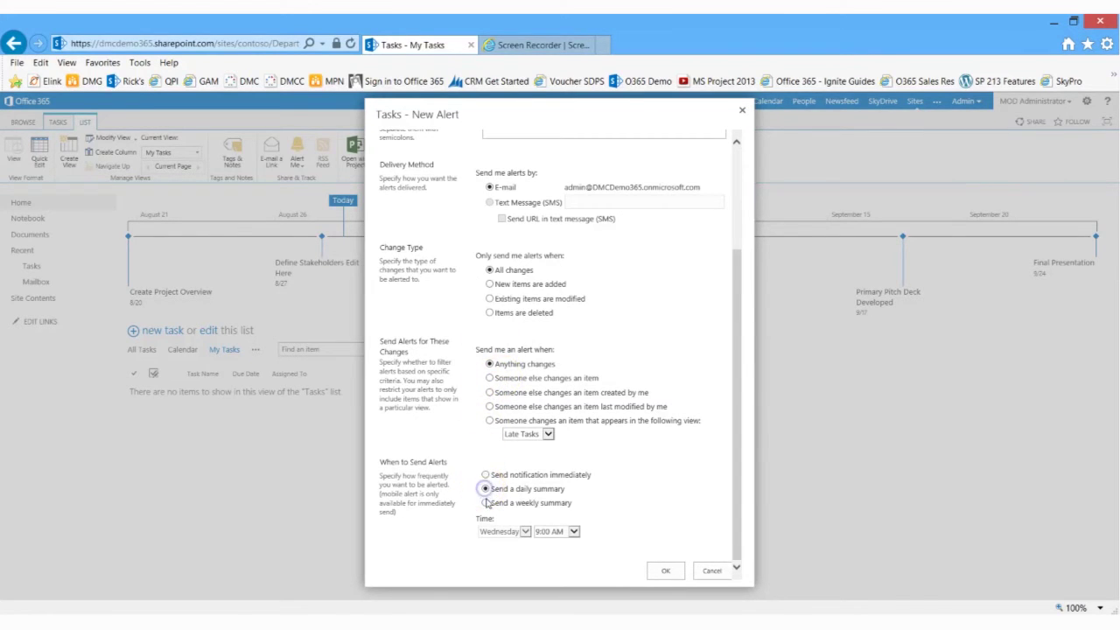
click(486, 504)
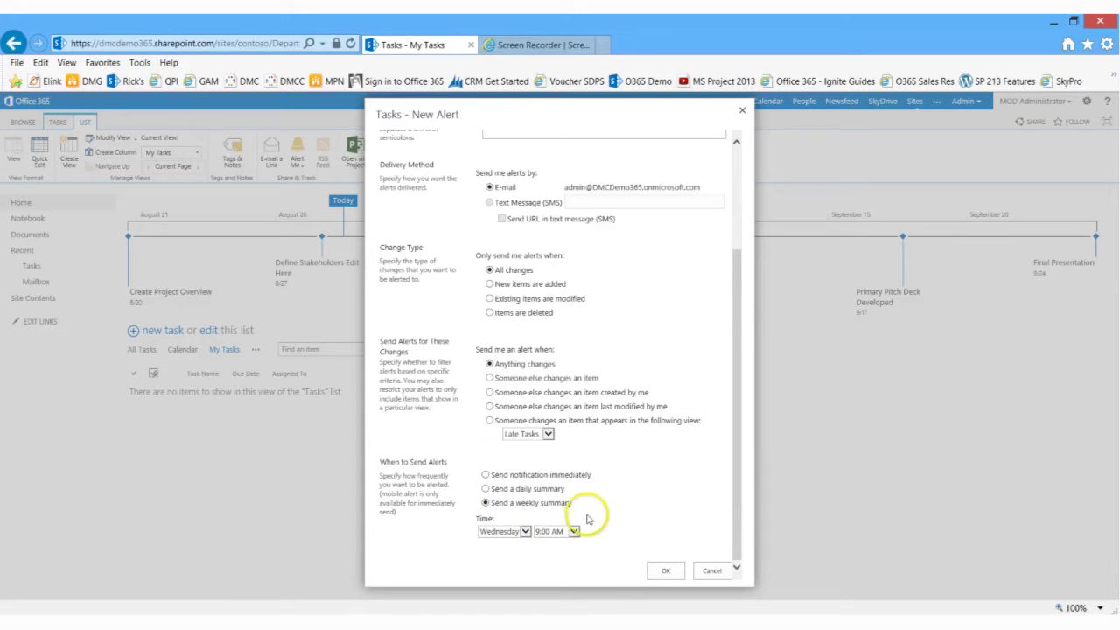
click(714, 571)
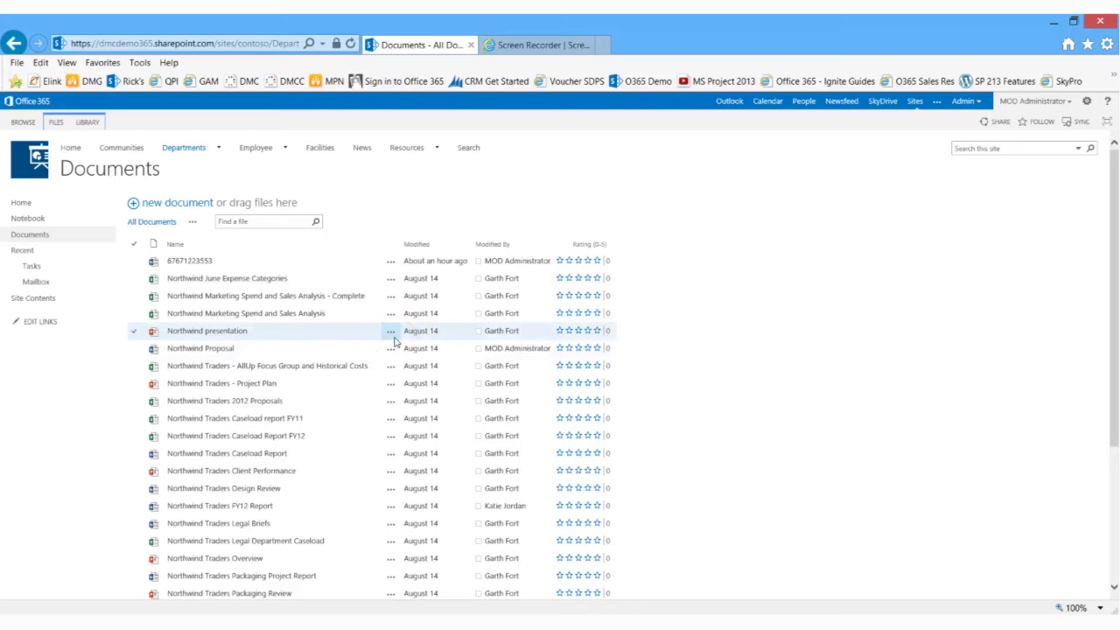
Step: Preview the Northwind presentation's slides up to slide 4, then choose Edit in Browser
click(392, 337)
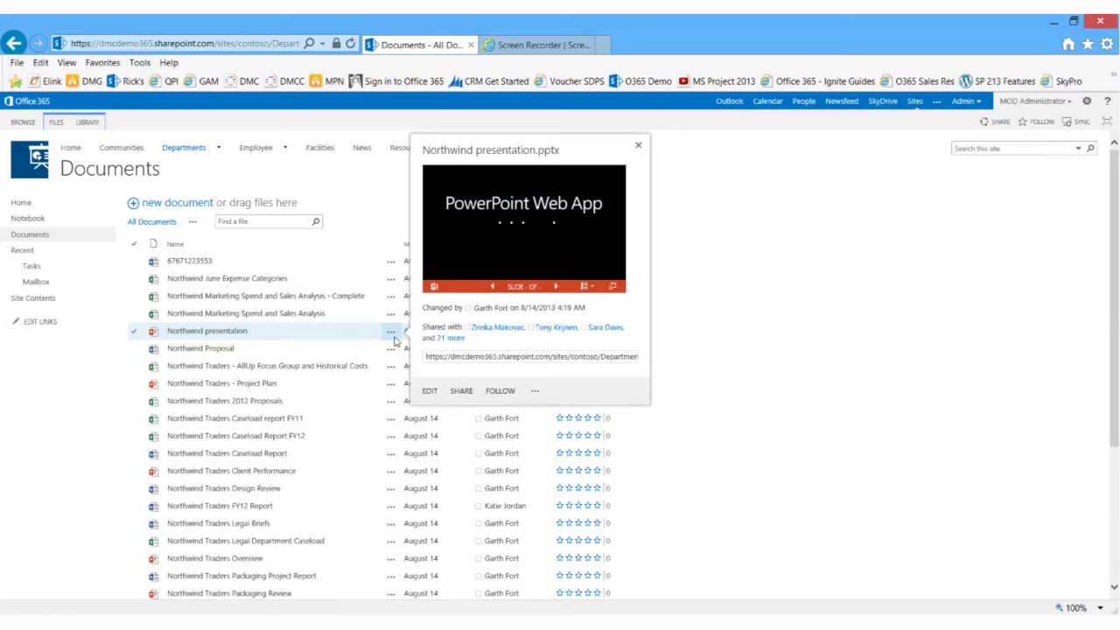
click(394, 338)
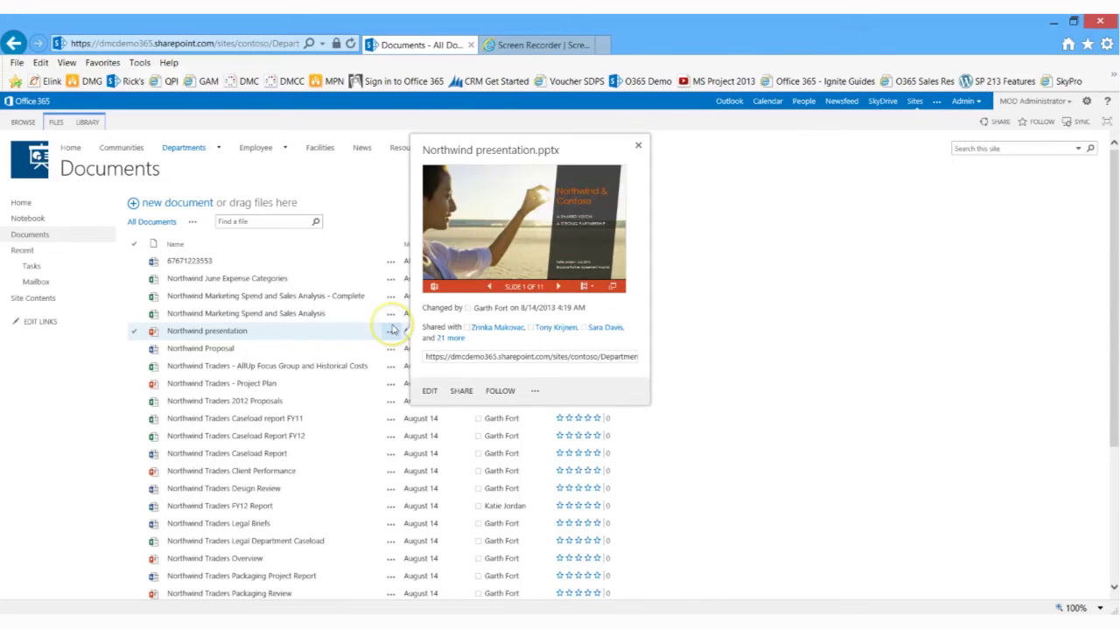
click(558, 286)
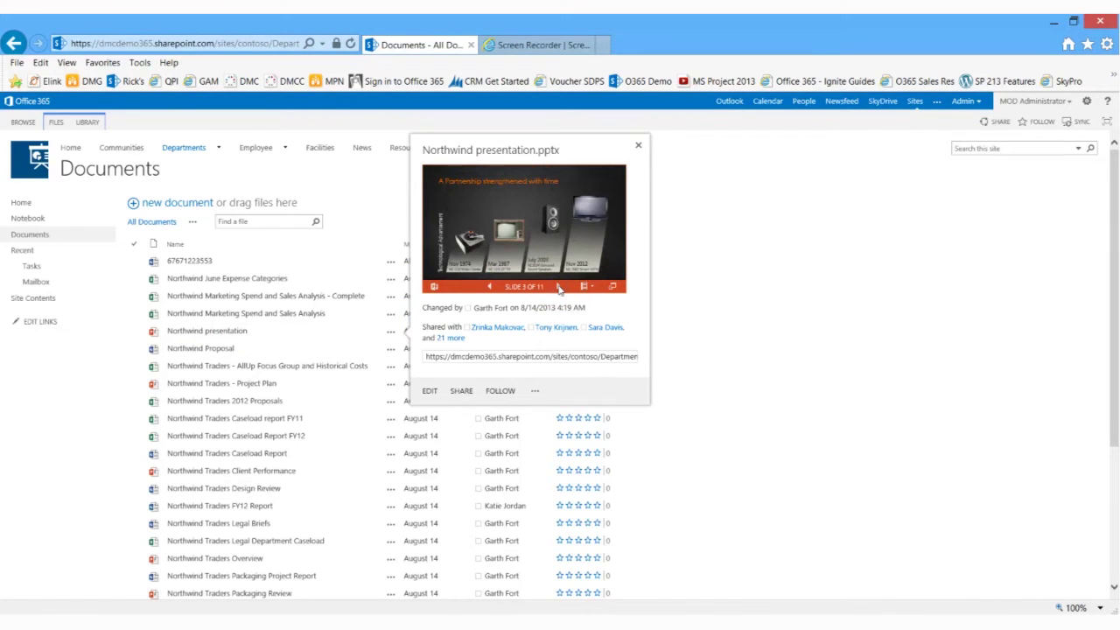
click(559, 287)
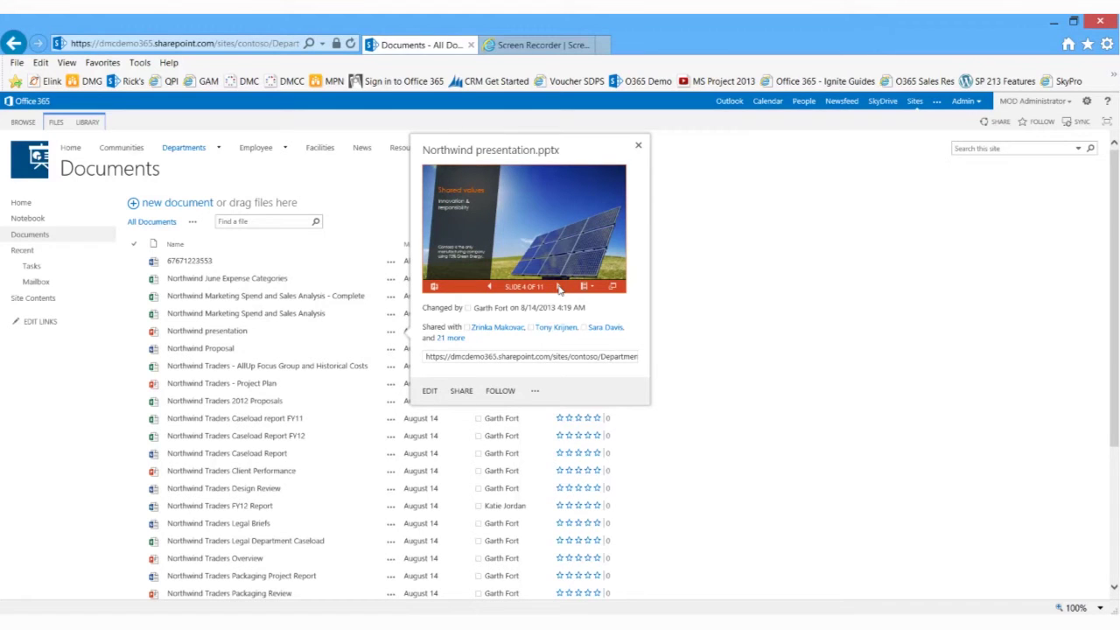
click(536, 391)
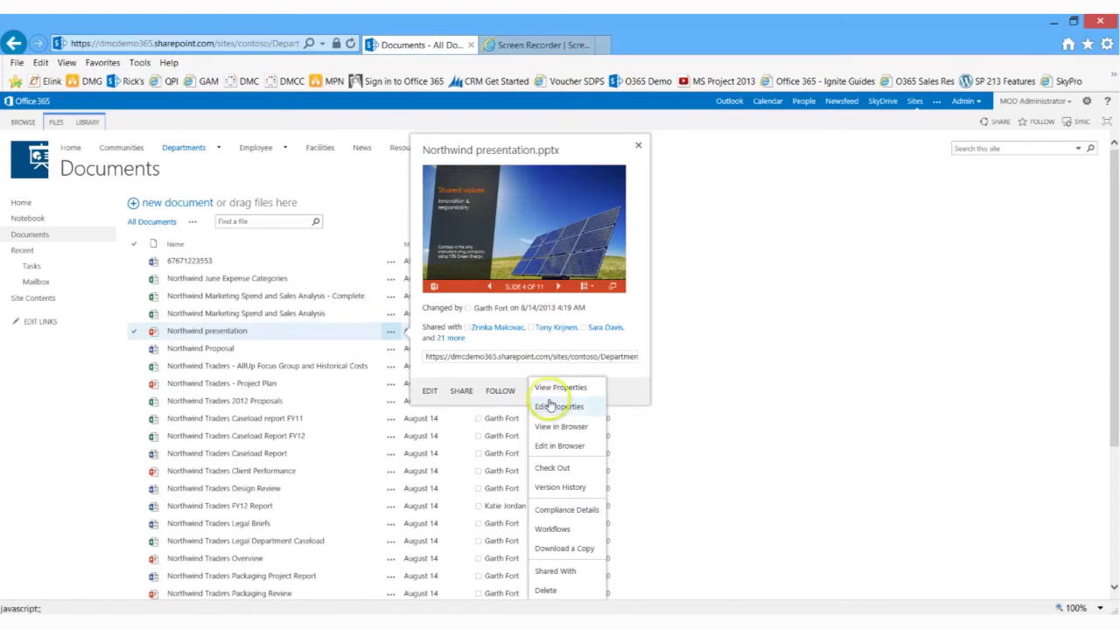
click(564, 446)
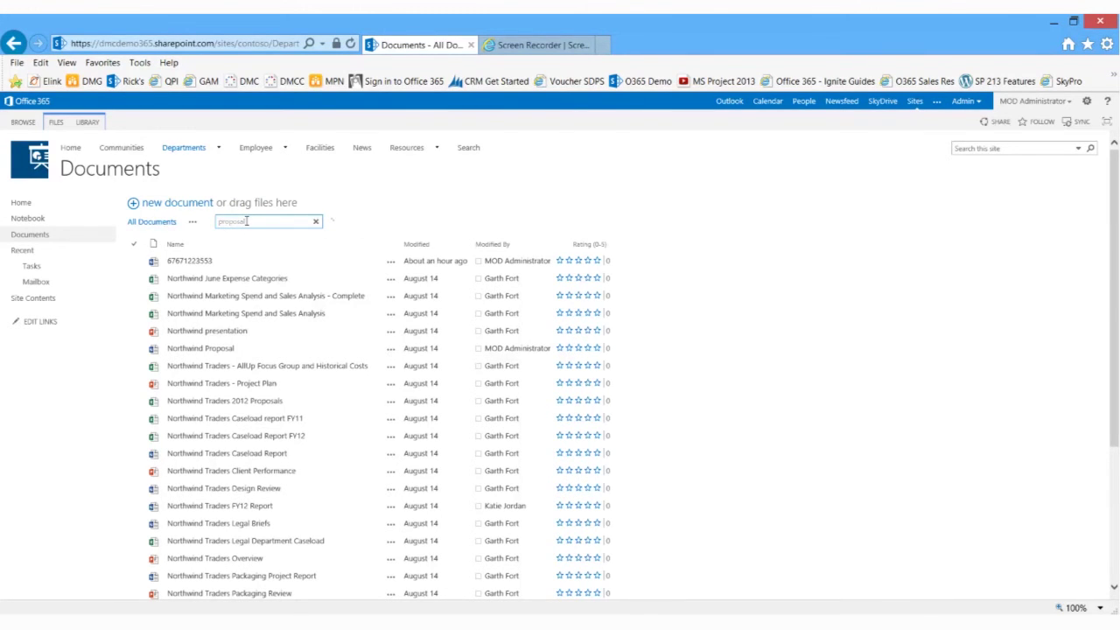
Step: Open the Northwind Proposal details card from the proposal results, then replace the search with zeal
click(233, 313)
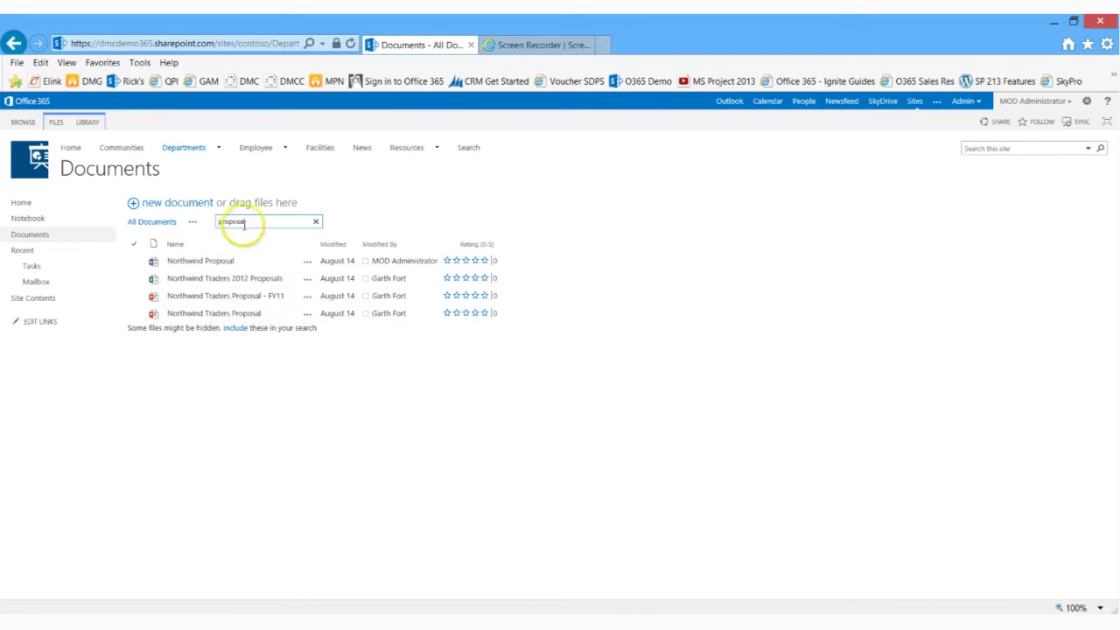
click(307, 263)
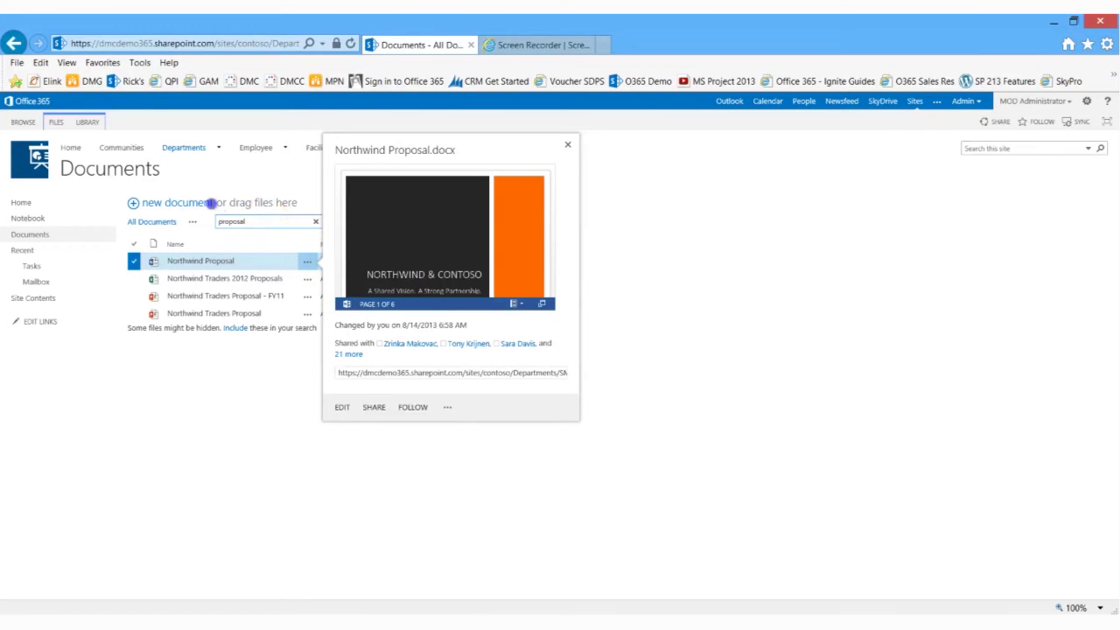
key(ctrl+a)
text(s)
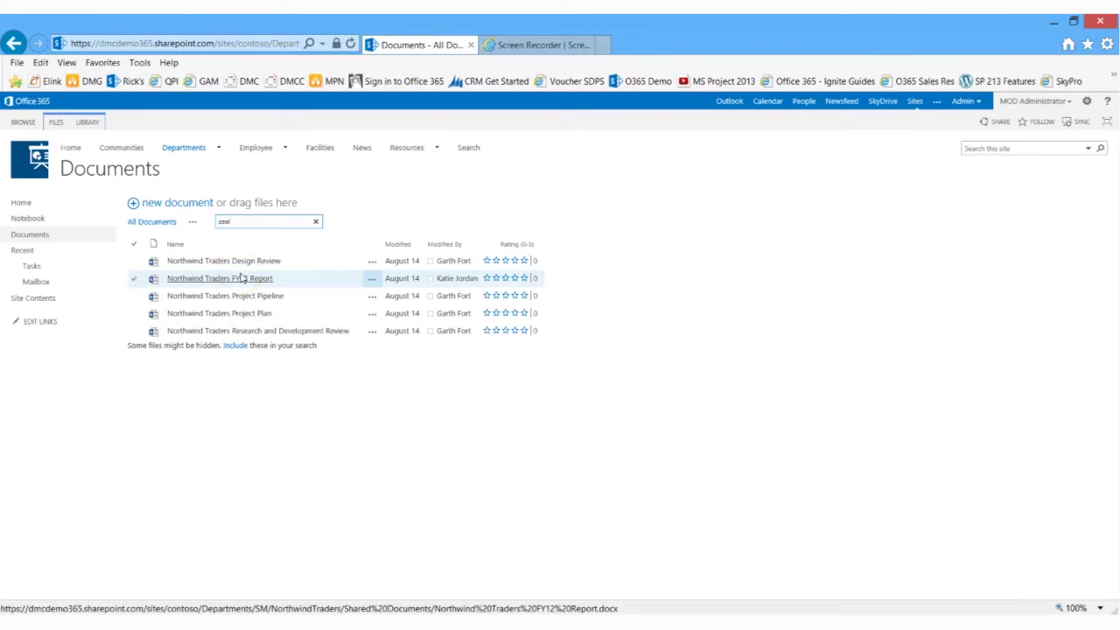
Step: Open the Northwind Traders FY12 Report details card and its more-actions menu
click(371, 279)
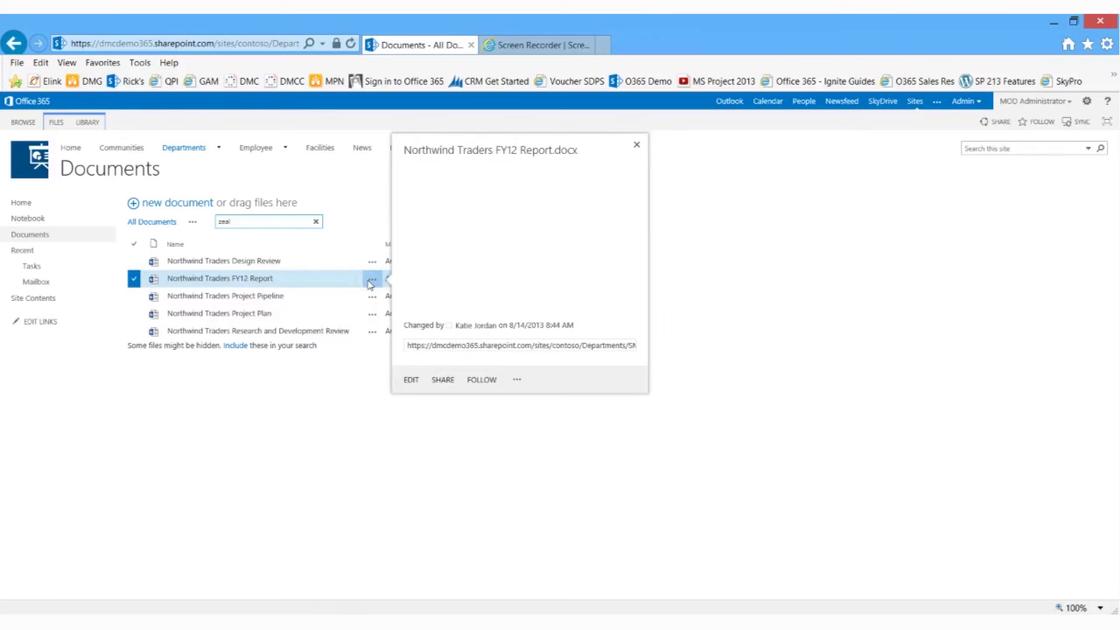
click(516, 383)
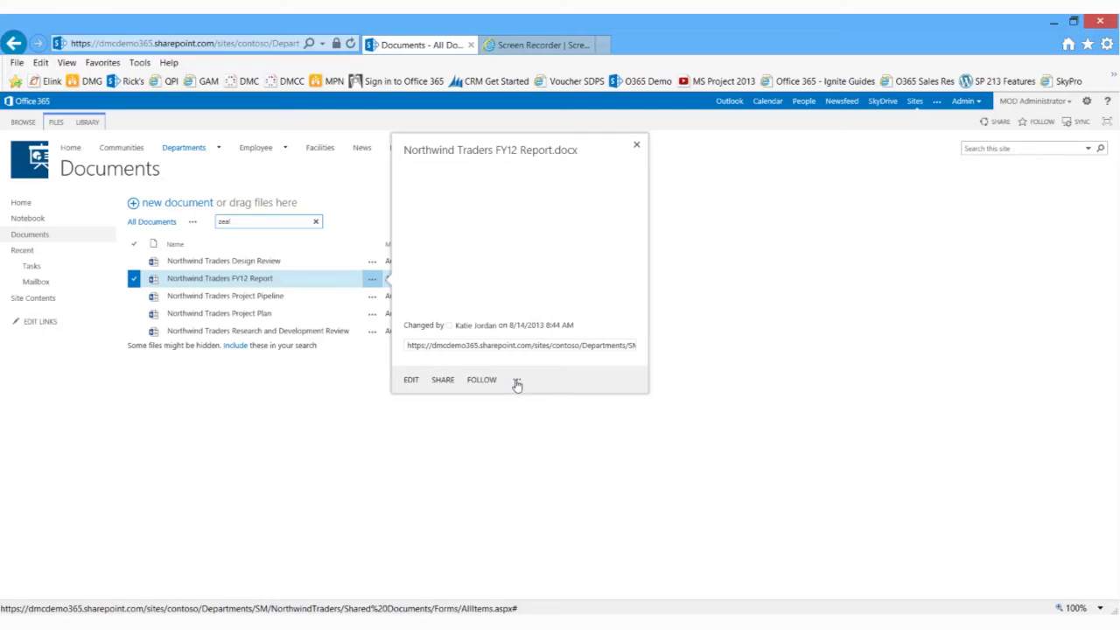
click(562, 385)
click(520, 382)
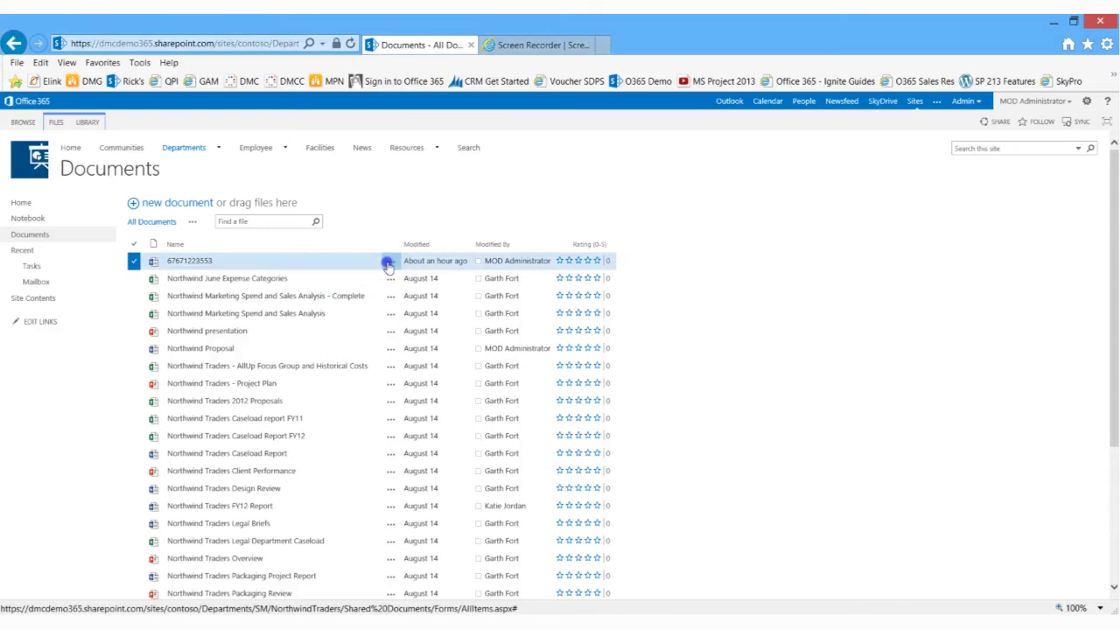
click(391, 264)
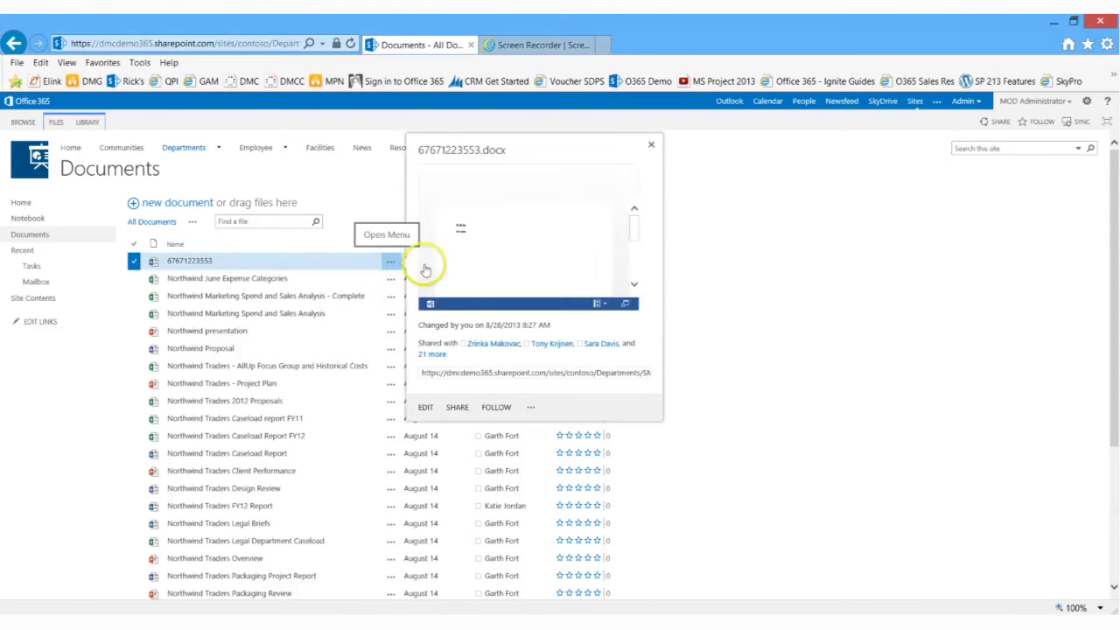
click(531, 408)
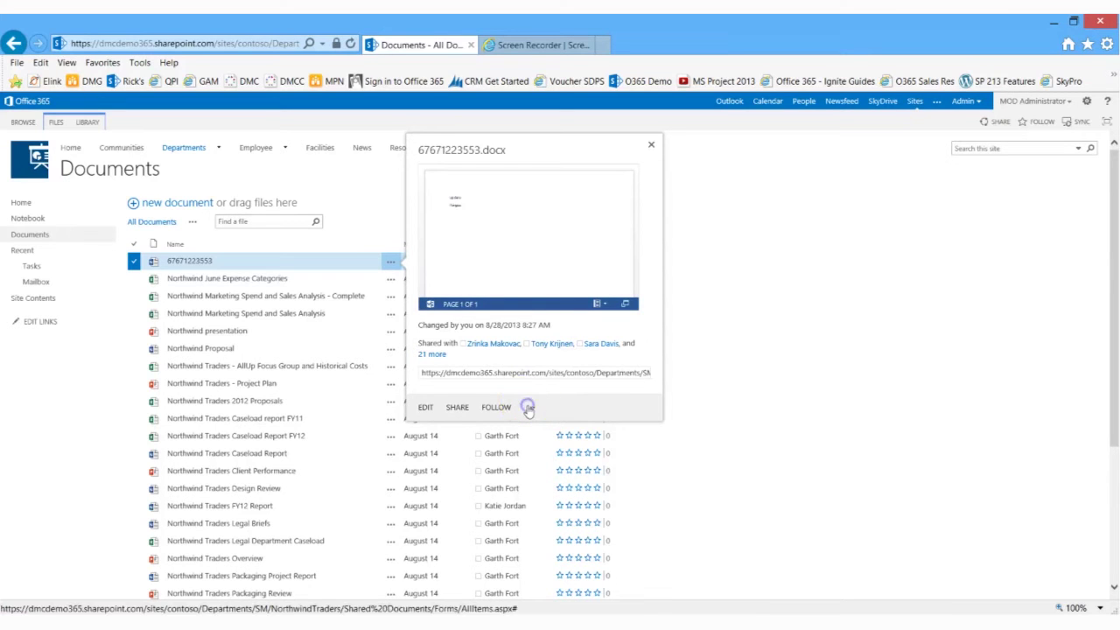
click(551, 409)
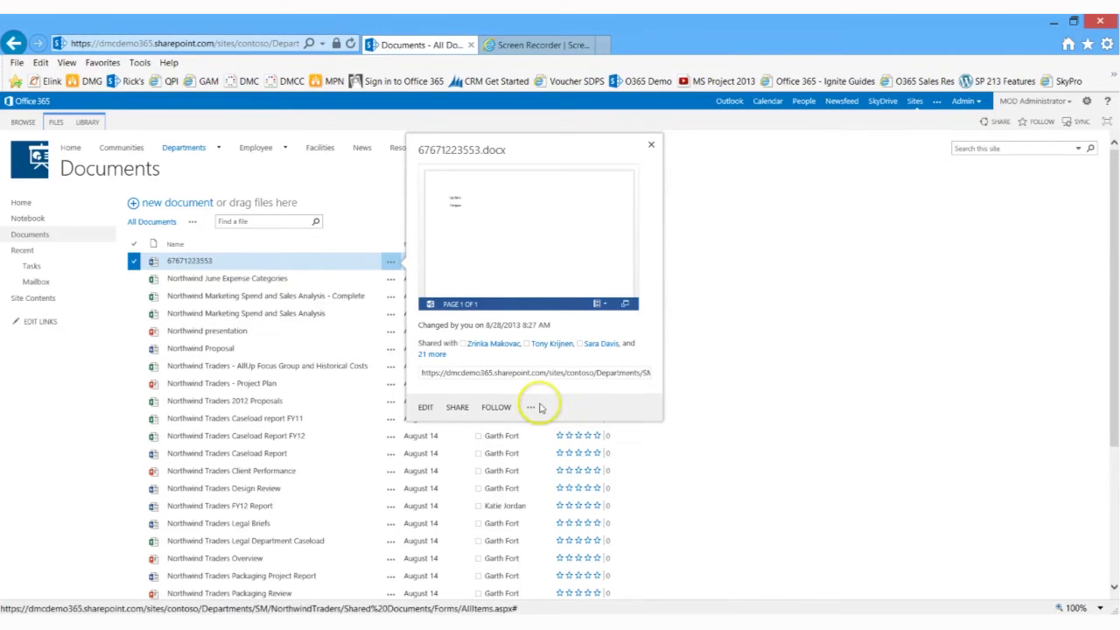
click(553, 495)
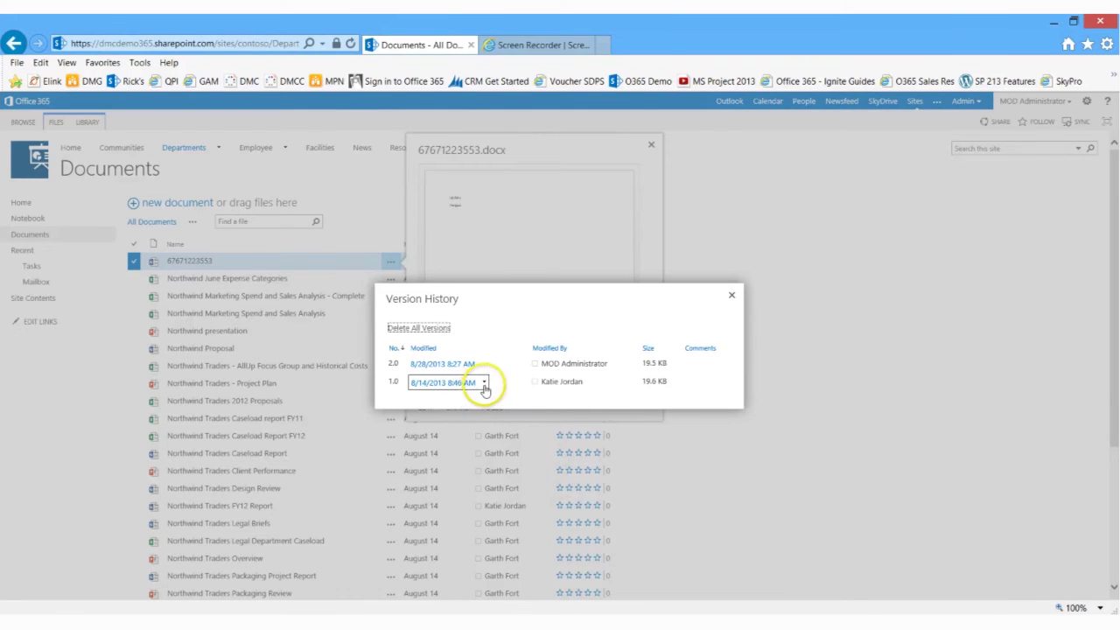
click(484, 385)
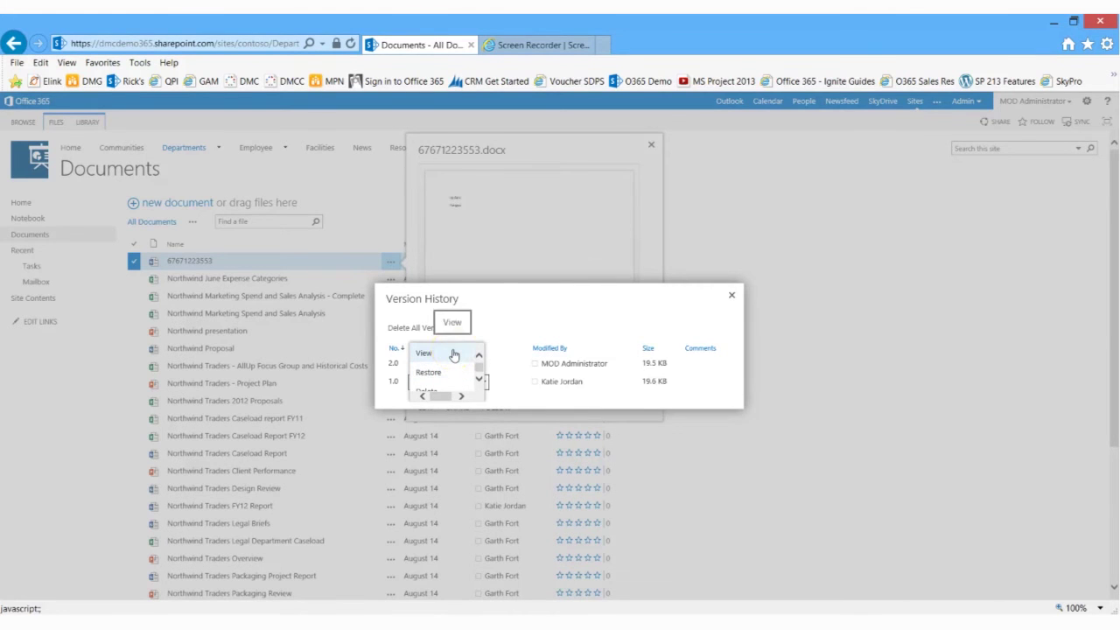
click(513, 317)
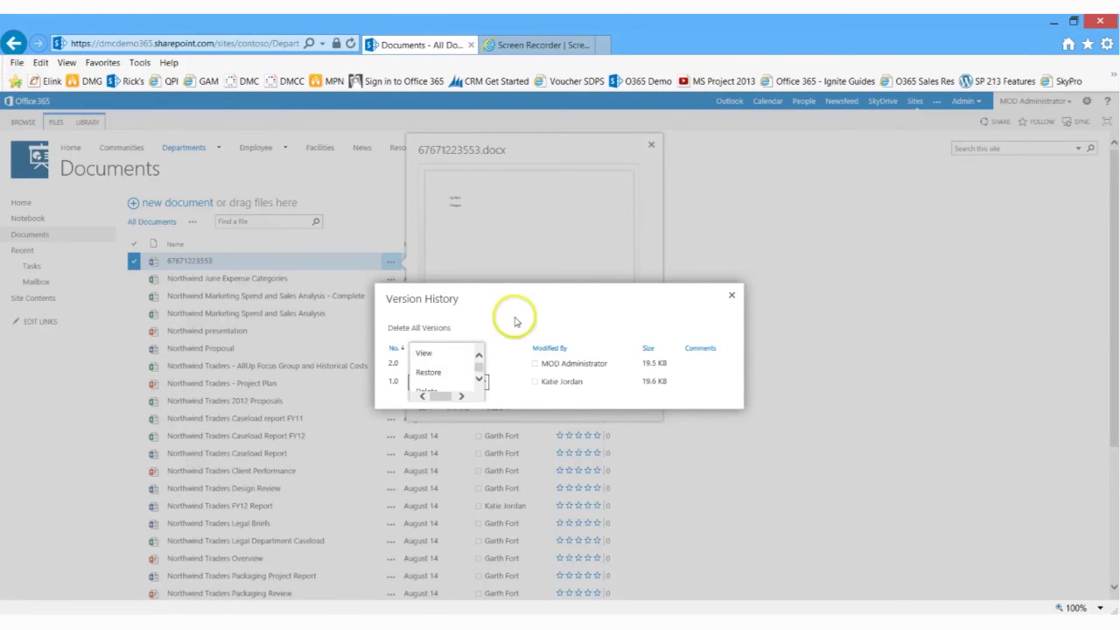
click(733, 298)
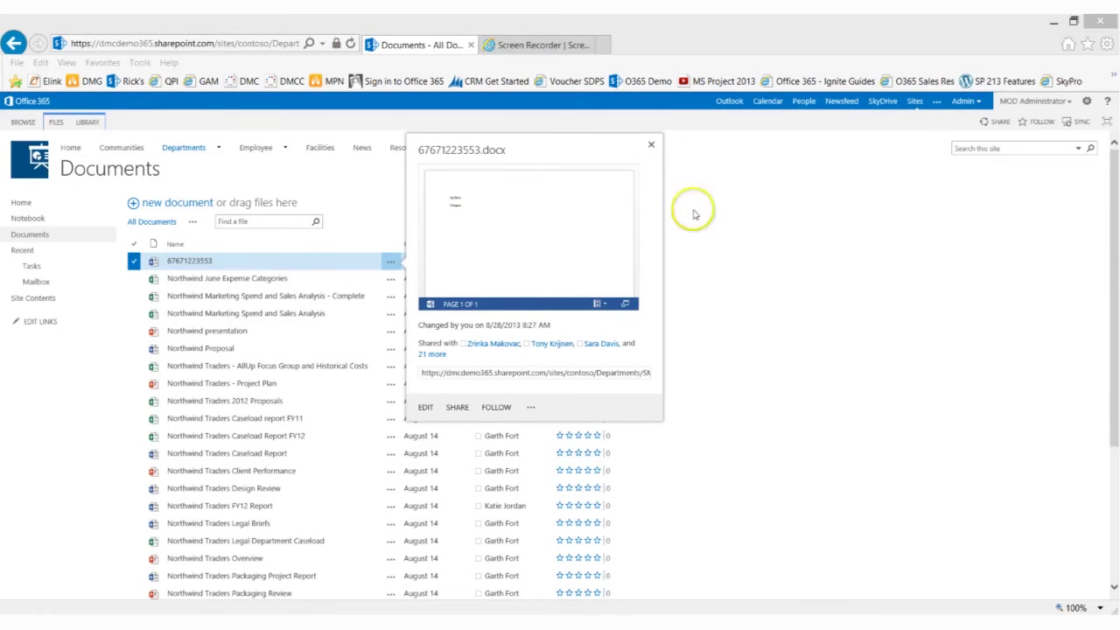
click(651, 145)
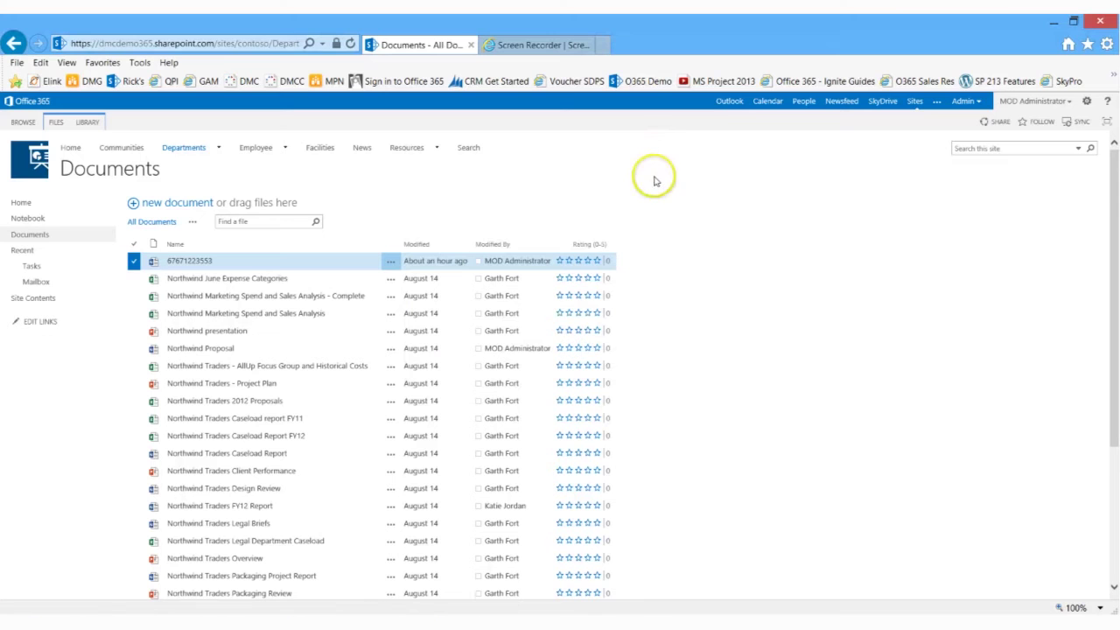
Step: Drag Example Document 1 and Example Document 2 from Demo Files into the Documents library, then maximize the browser
double_click(672, 25)
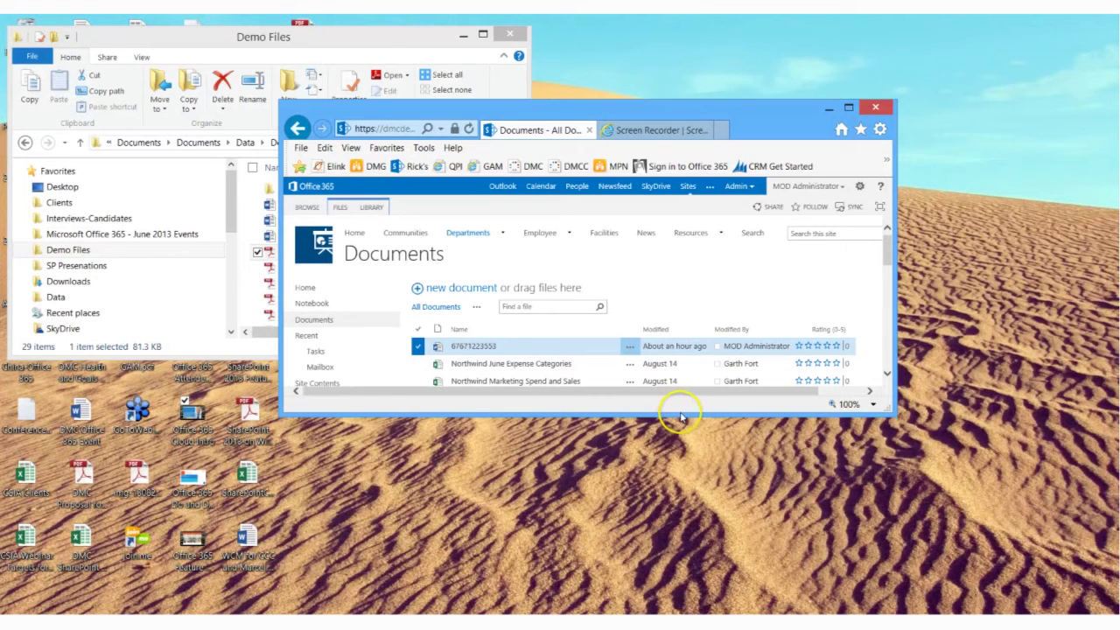
drag(680, 413, 681, 581)
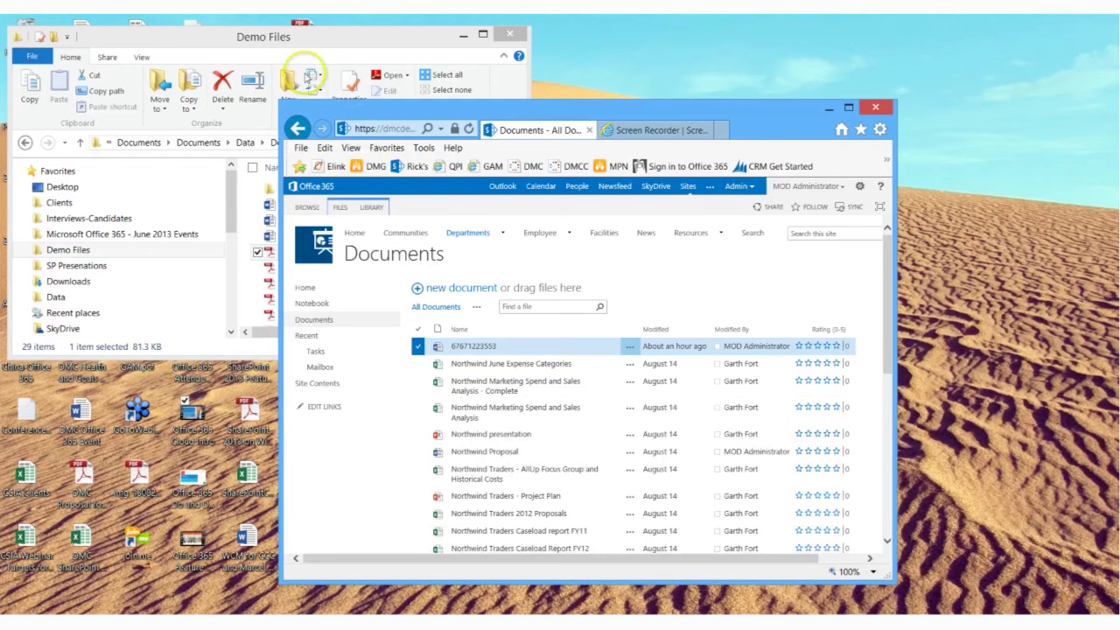
click(255, 30)
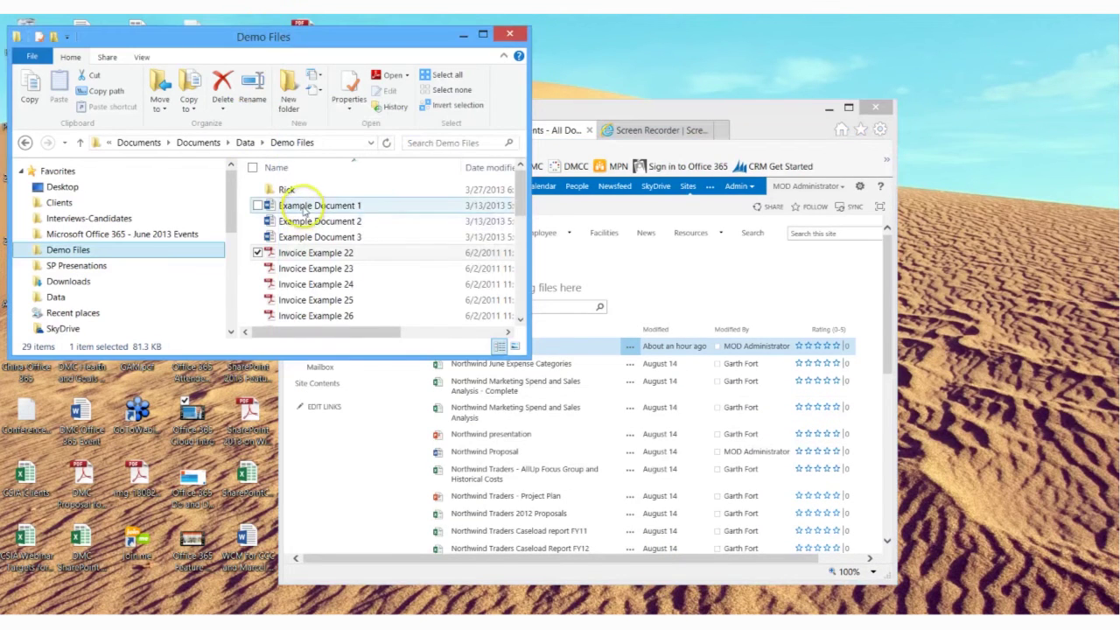
drag(304, 211, 607, 470)
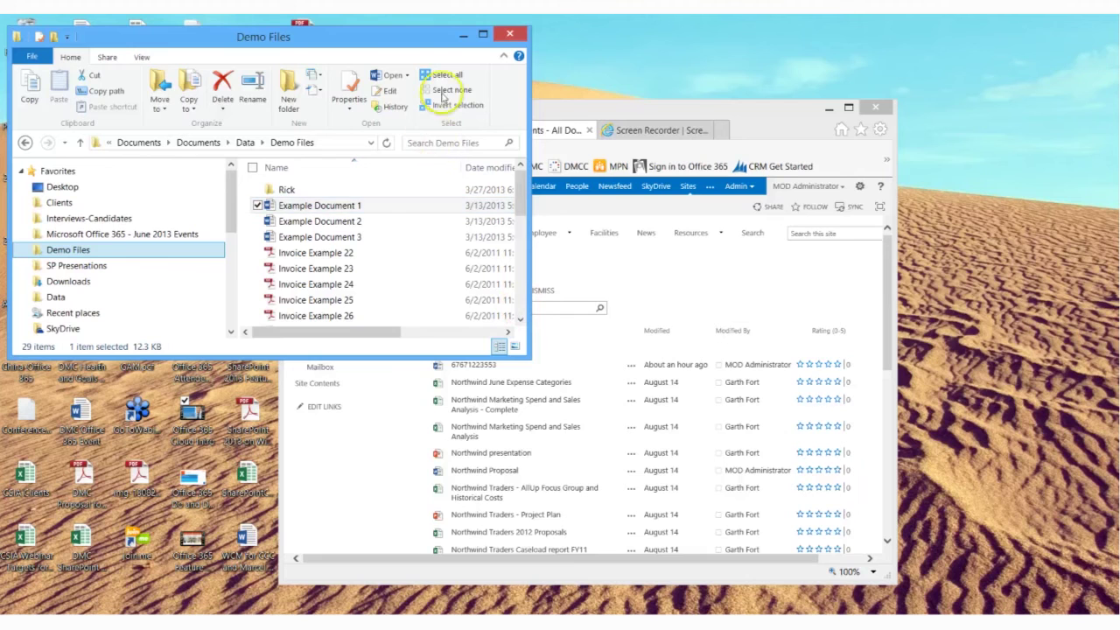
click(681, 103)
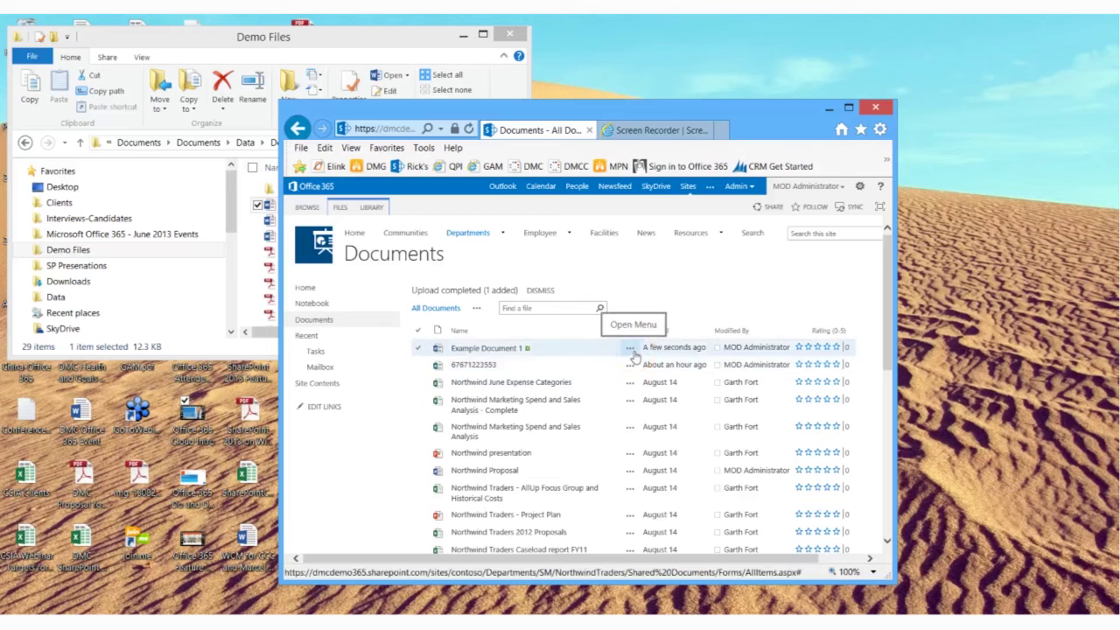
click(352, 32)
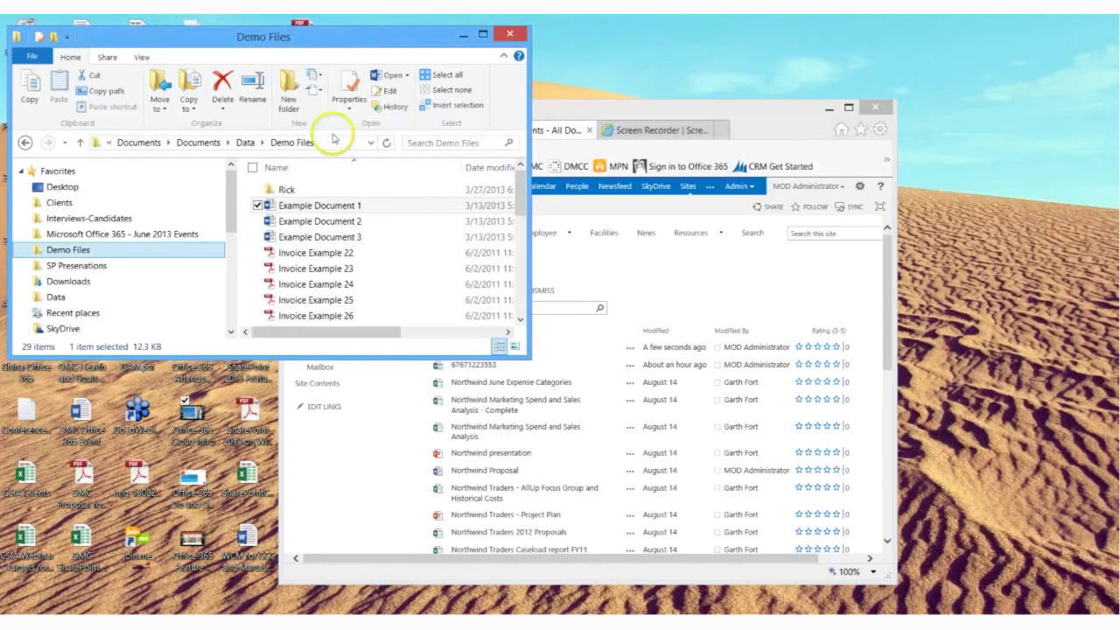
drag(367, 221, 644, 404)
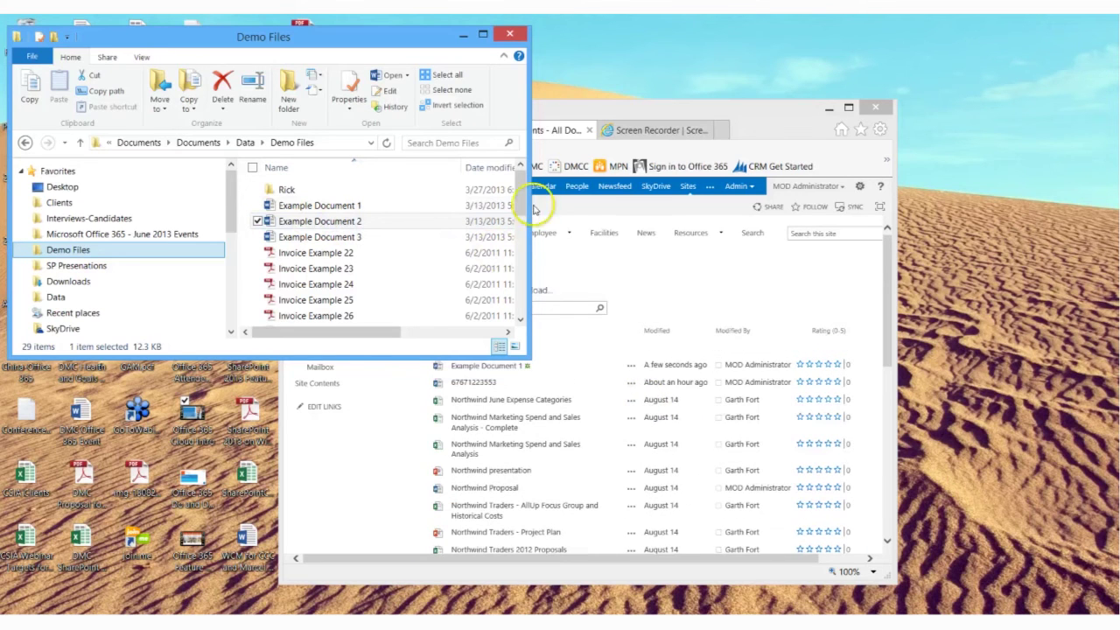
click(462, 36)
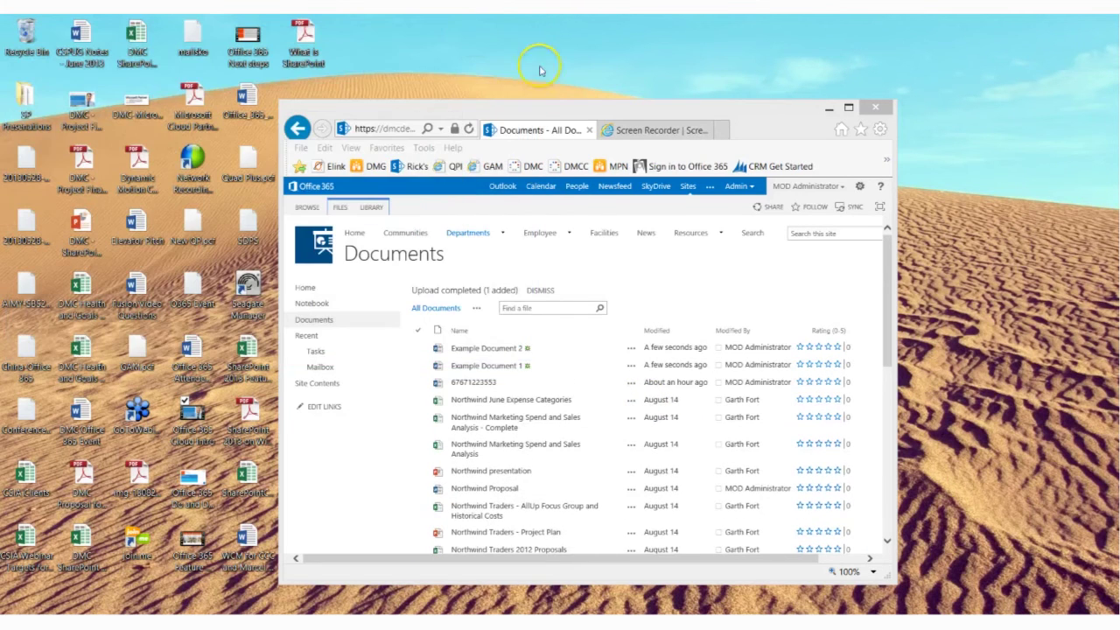
double_click(570, 105)
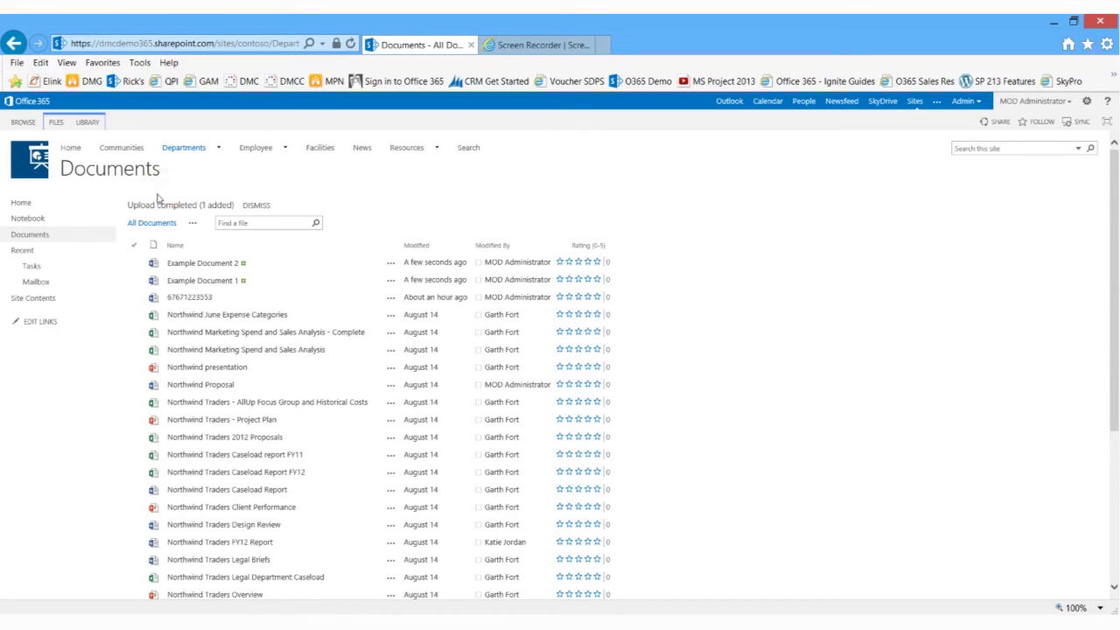
Step: Open the site mailbox and read the Northwind Traders mailbox creation message
click(36, 282)
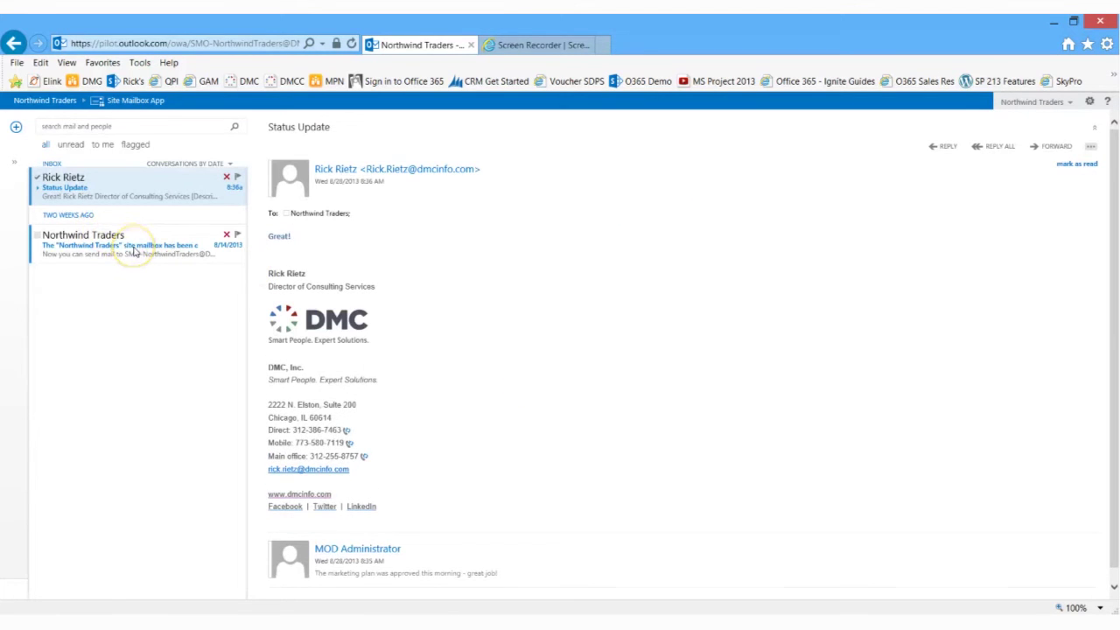
click(134, 251)
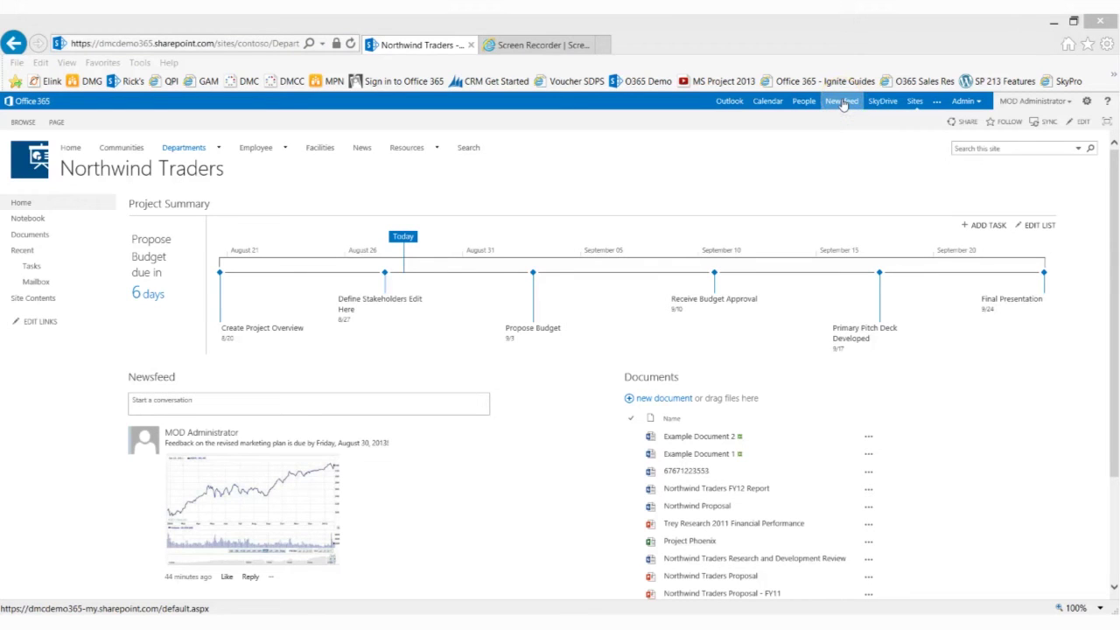
Step: Go to the Newsfeed and list the 2 people being followed
click(841, 101)
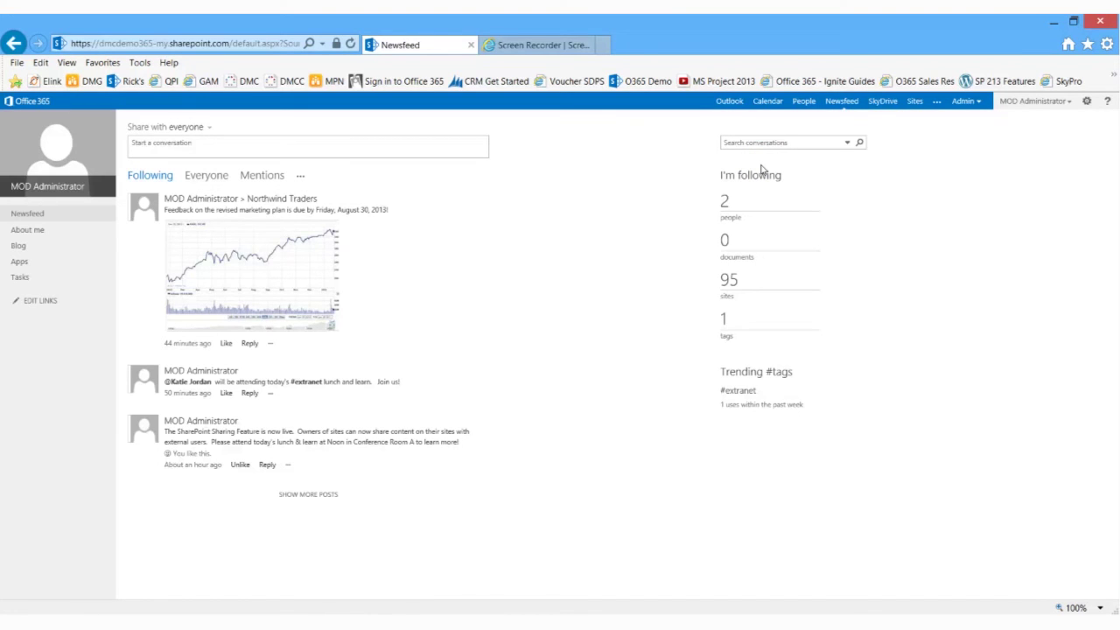
click(724, 203)
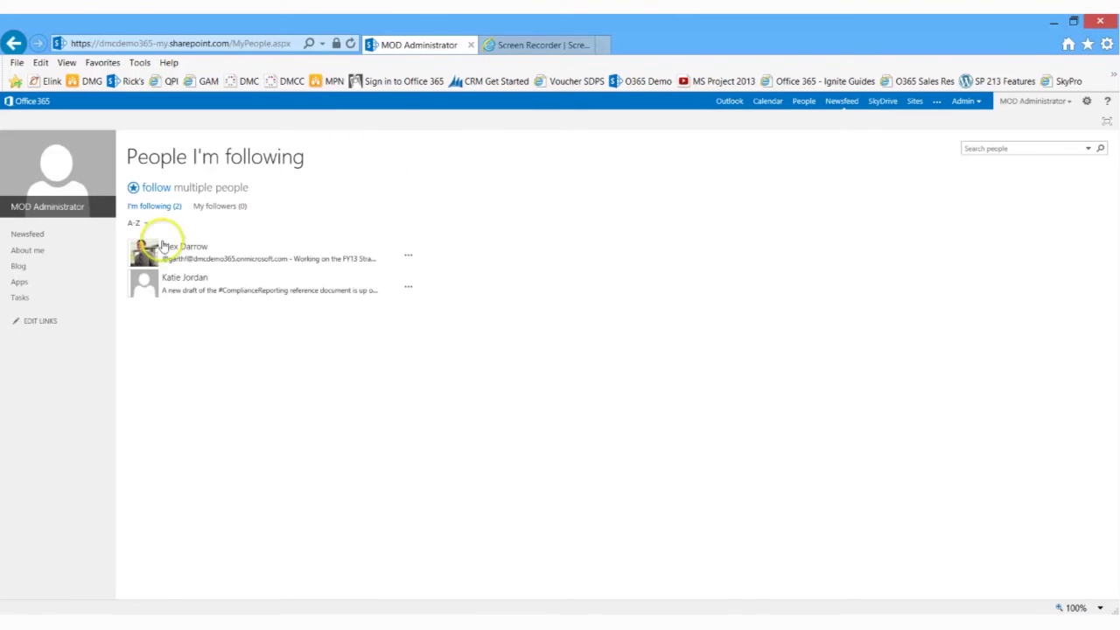
Step: Open the first followed colleague's profile and like their FY13 Strategy post
click(156, 253)
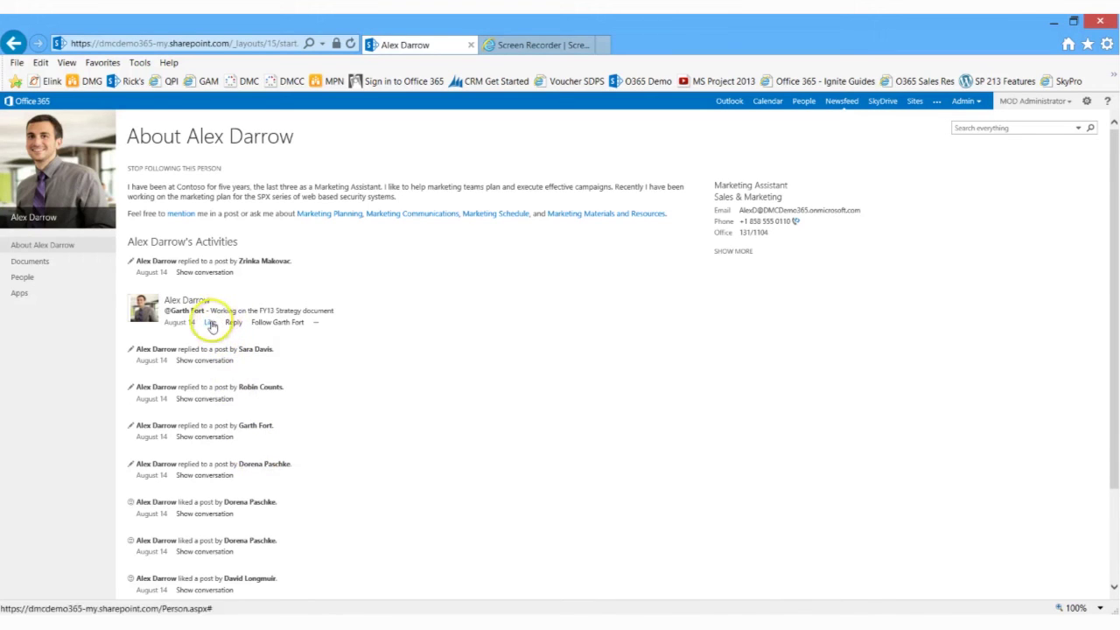
click(212, 323)
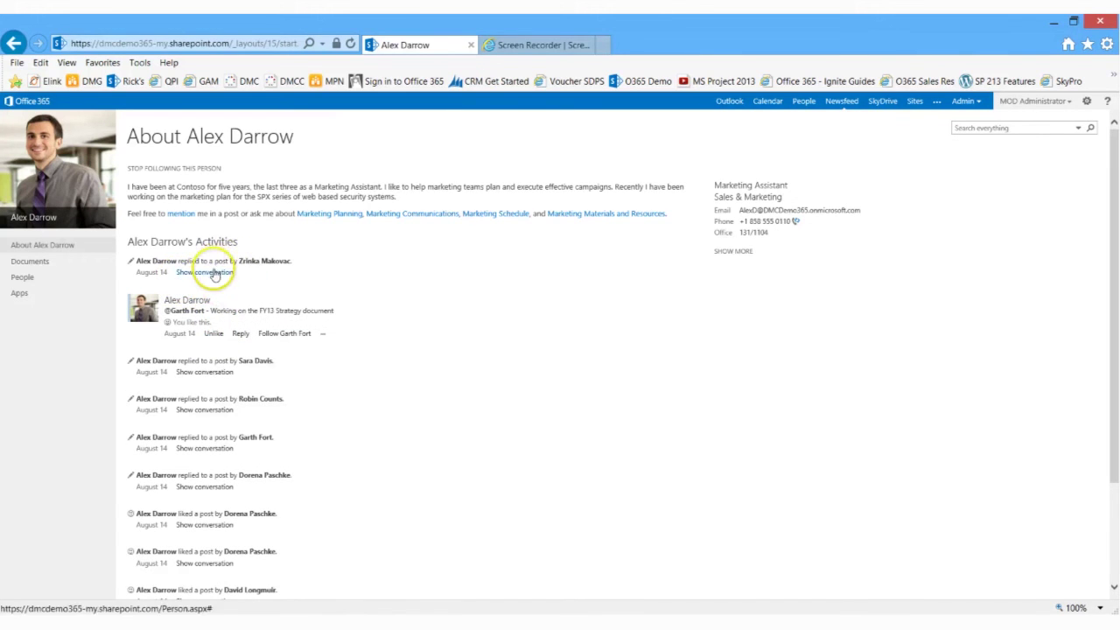
Step: Watch the Contracts Part I video full screen from the conversation, then return to the Newsfeed
click(214, 272)
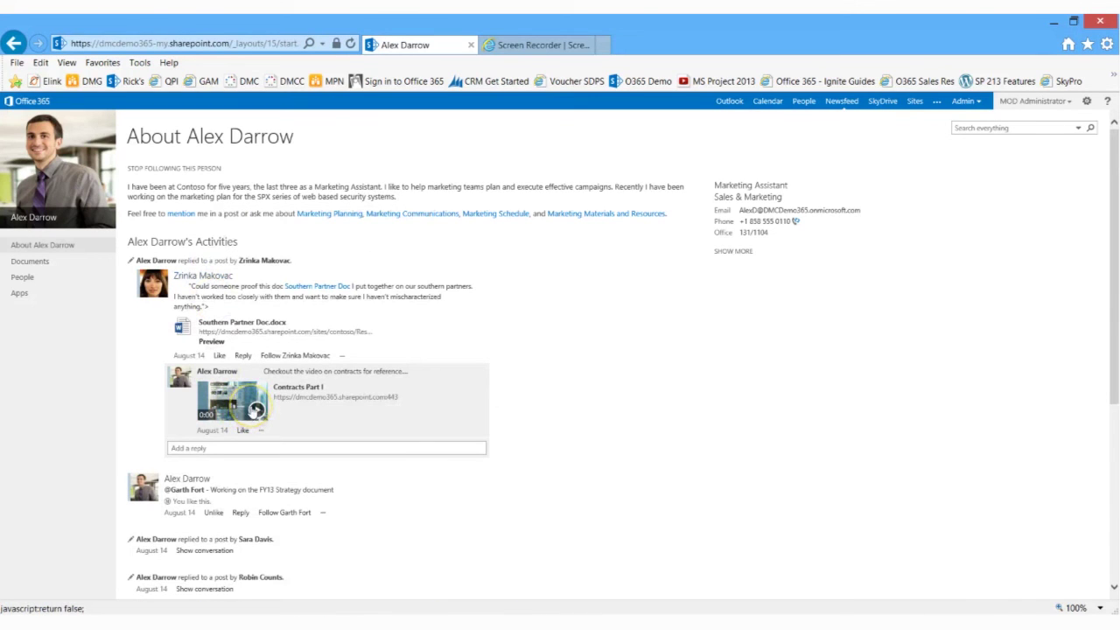
click(255, 409)
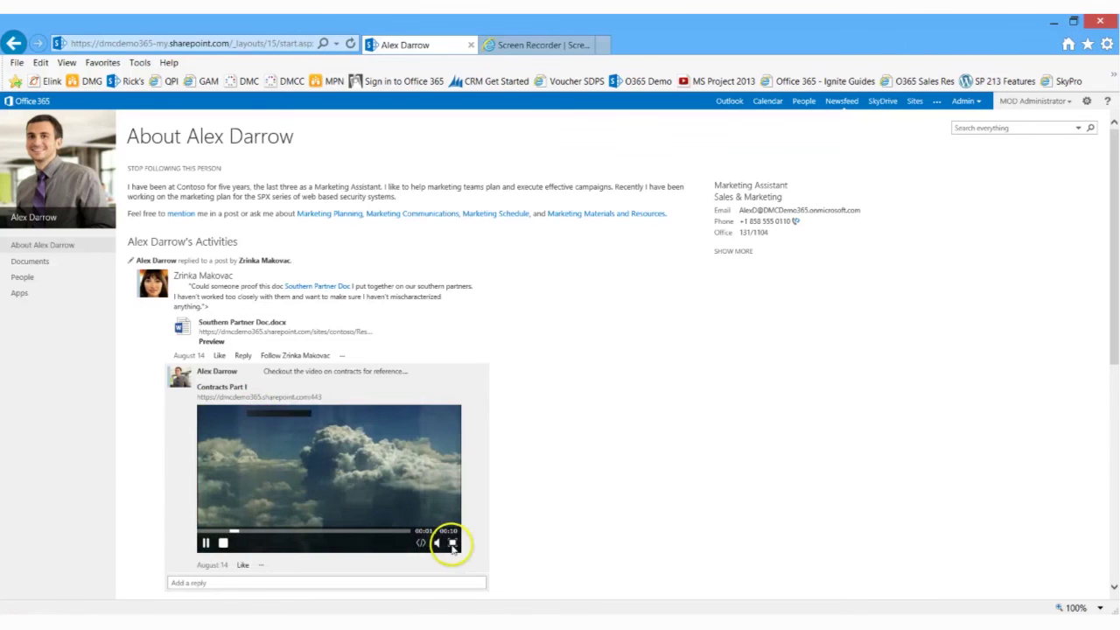
click(452, 544)
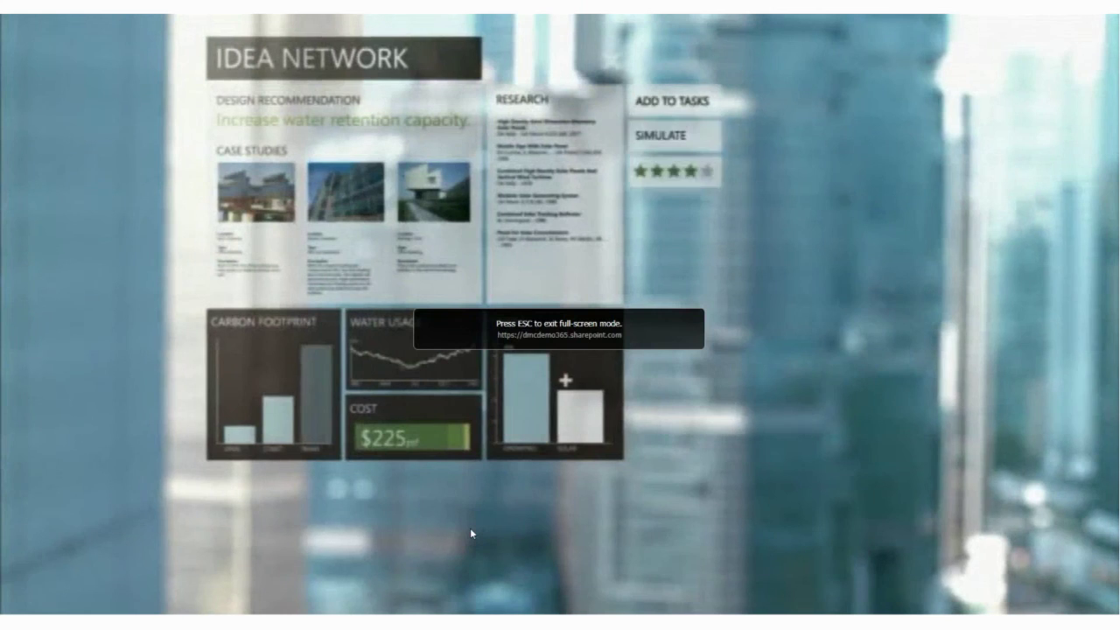
key(Escape)
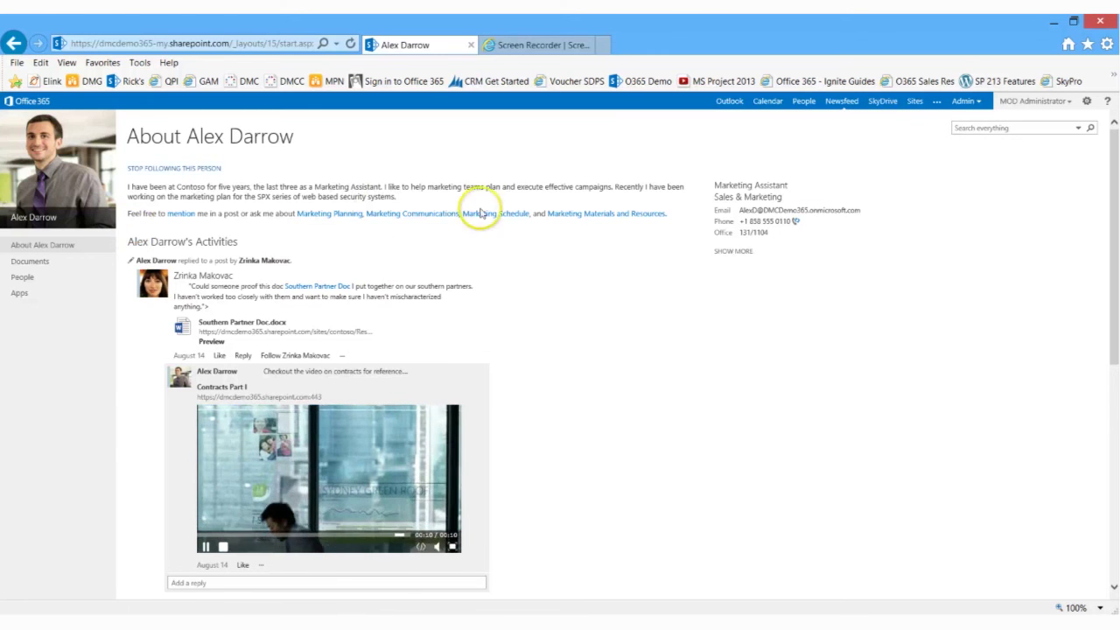
click(840, 109)
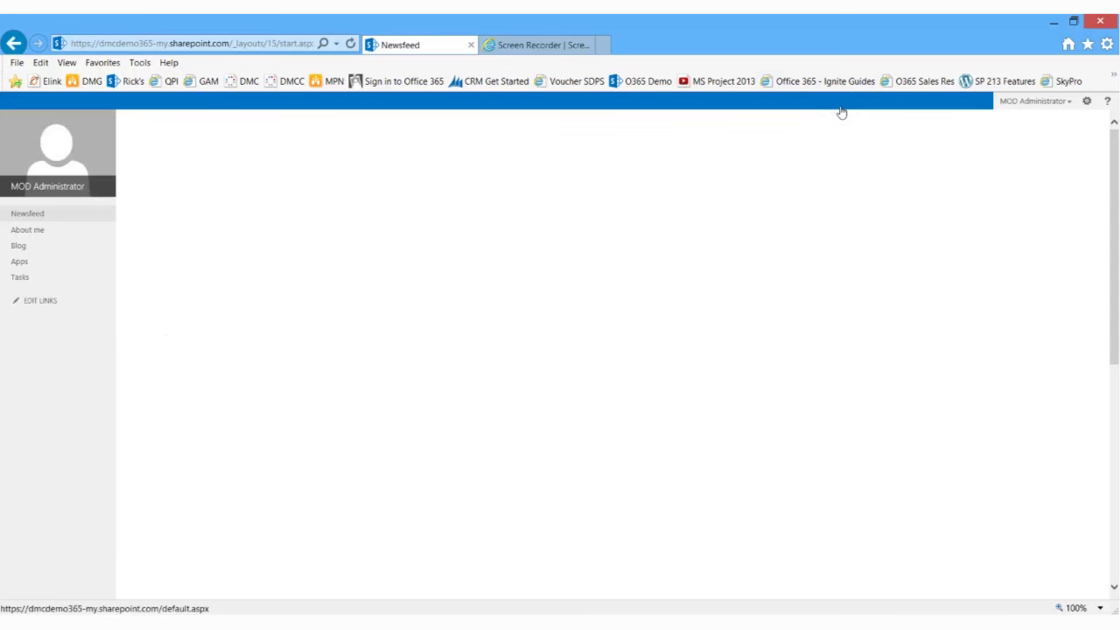
Step: From the newsfeed's Tasks page, open the 'Add KPI for the projects' task
click(22, 282)
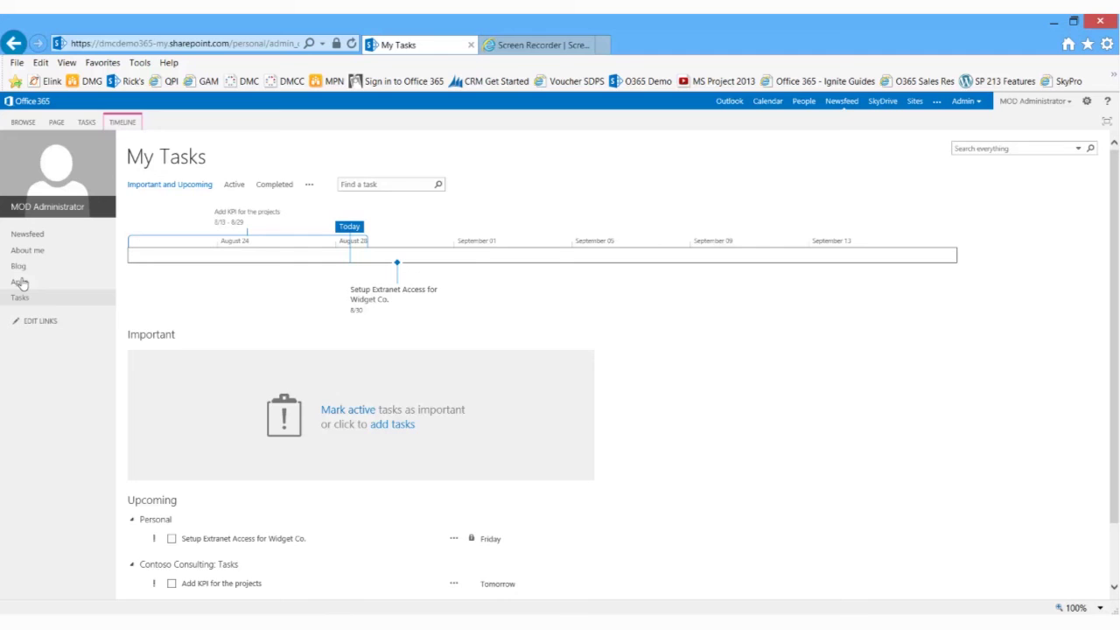
scroll(370, 344, down, 2)
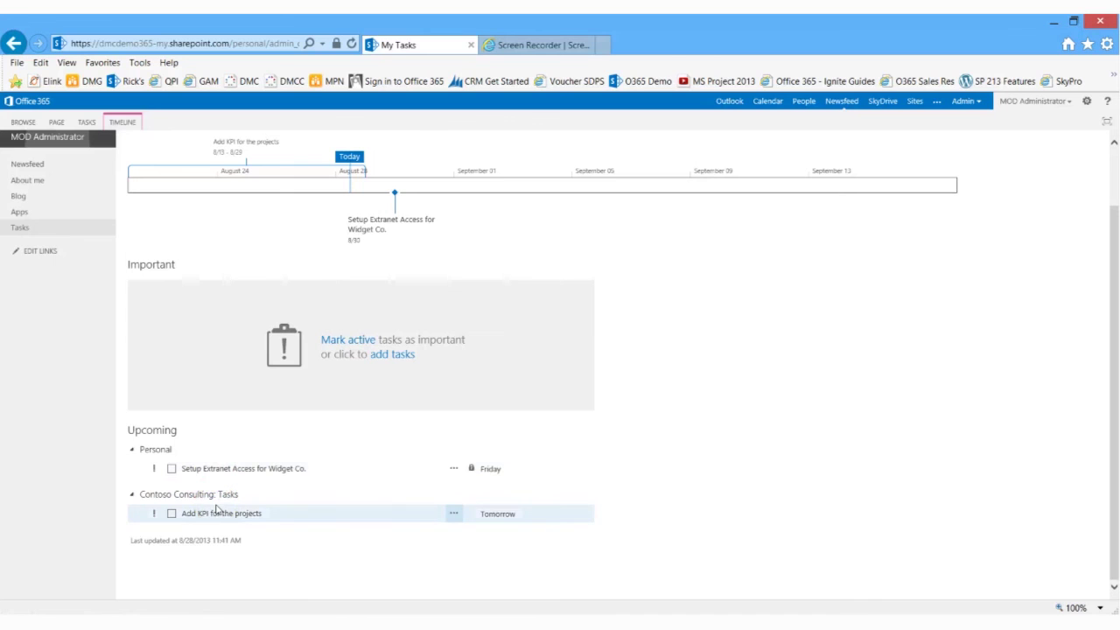
click(217, 520)
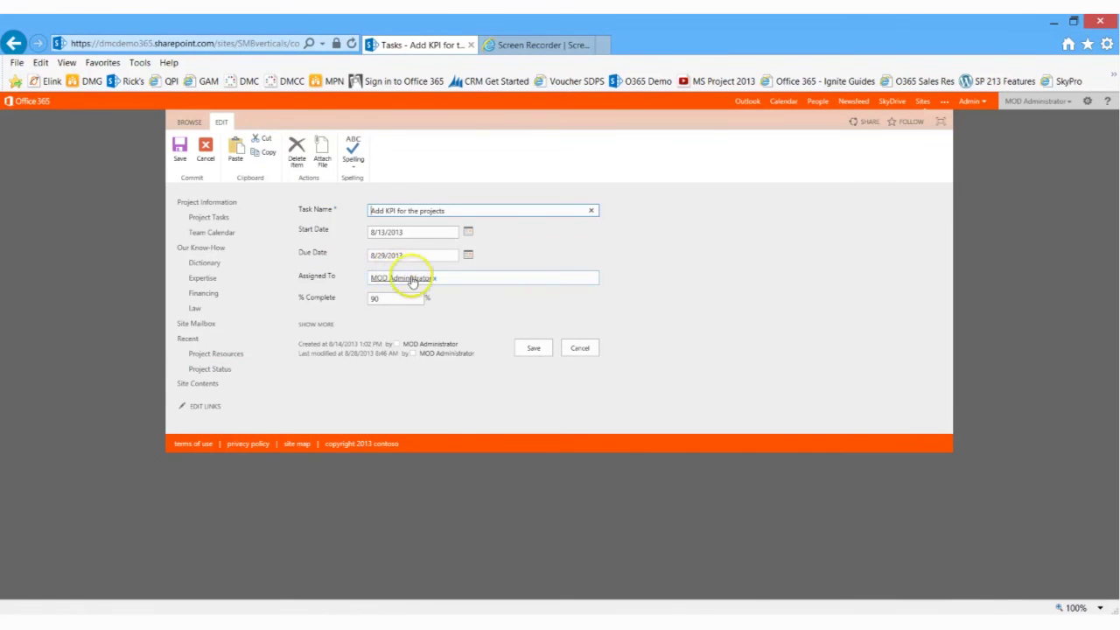
Step: Enter 'New description.' as the task's description and save the task
click(317, 326)
click(411, 344)
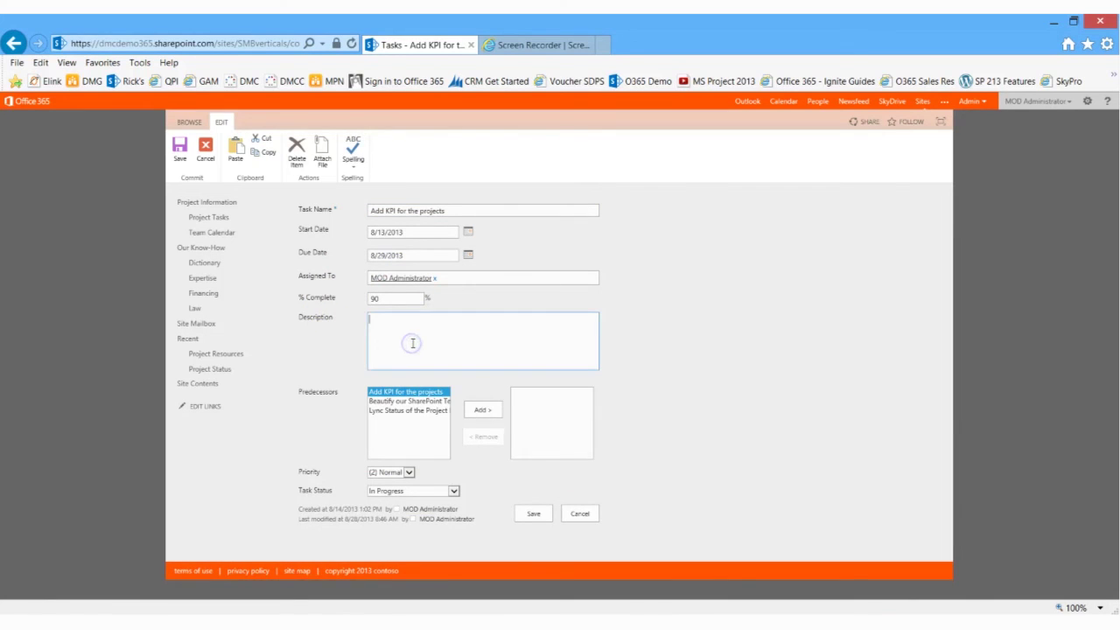
text(New description.)
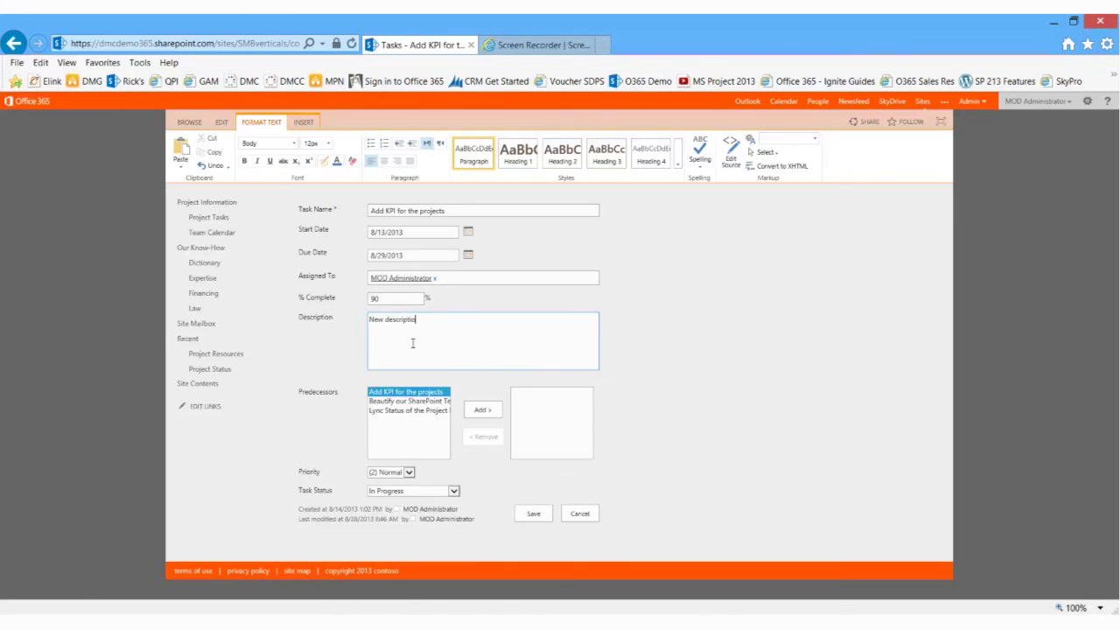
click(535, 514)
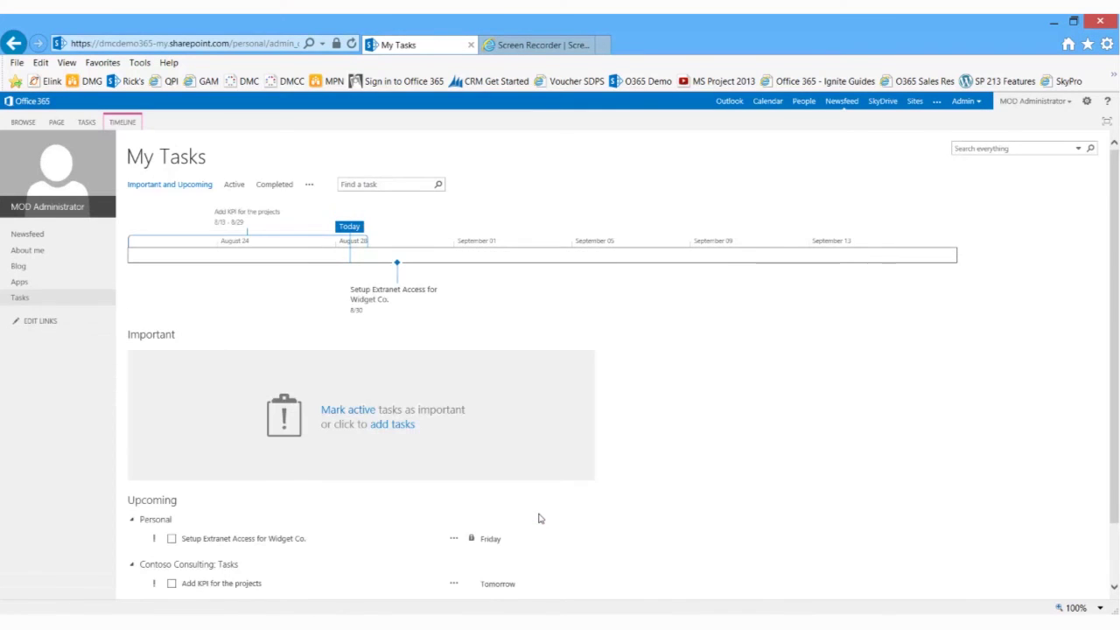
Step: Tick the 'Mark task complete' checkbox for 'Add KPI for the projects' in My Tasks
scroll(539, 518, down, 1)
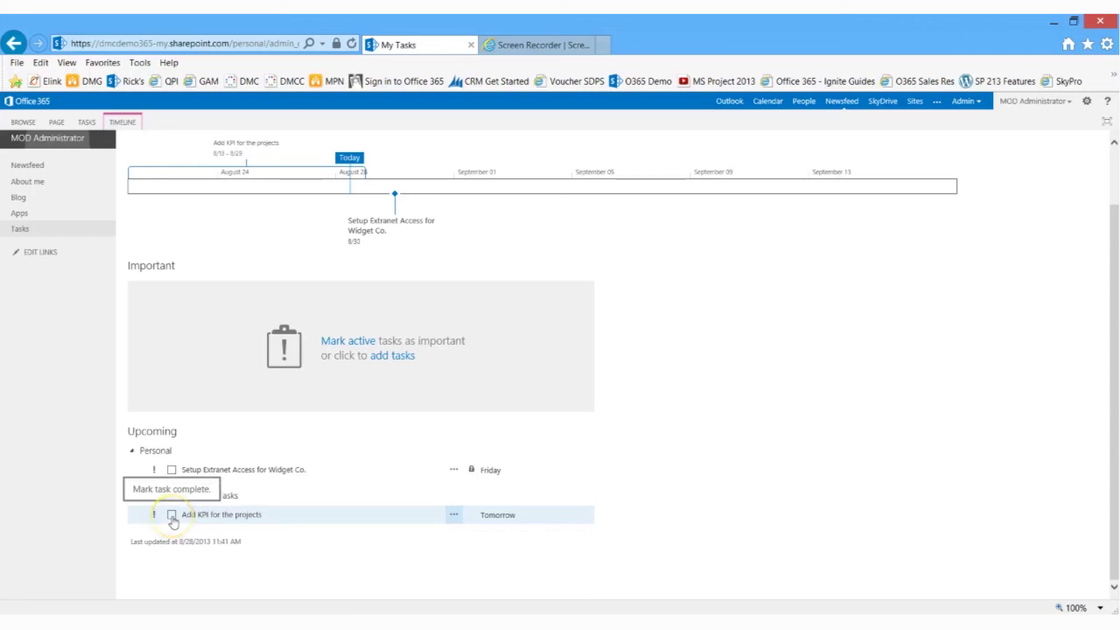
click(173, 515)
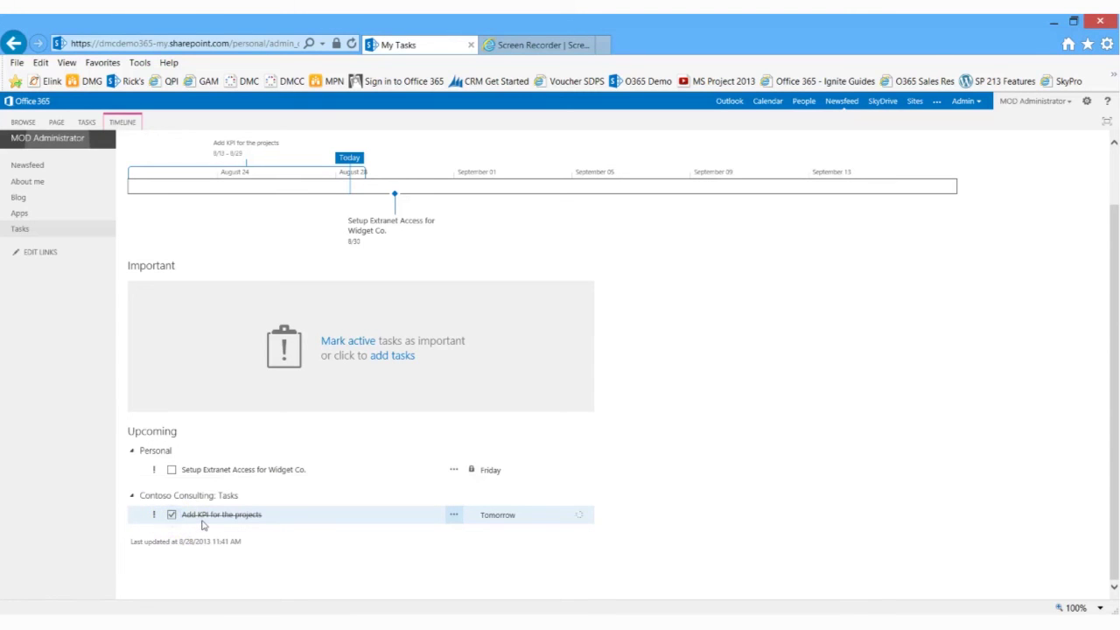